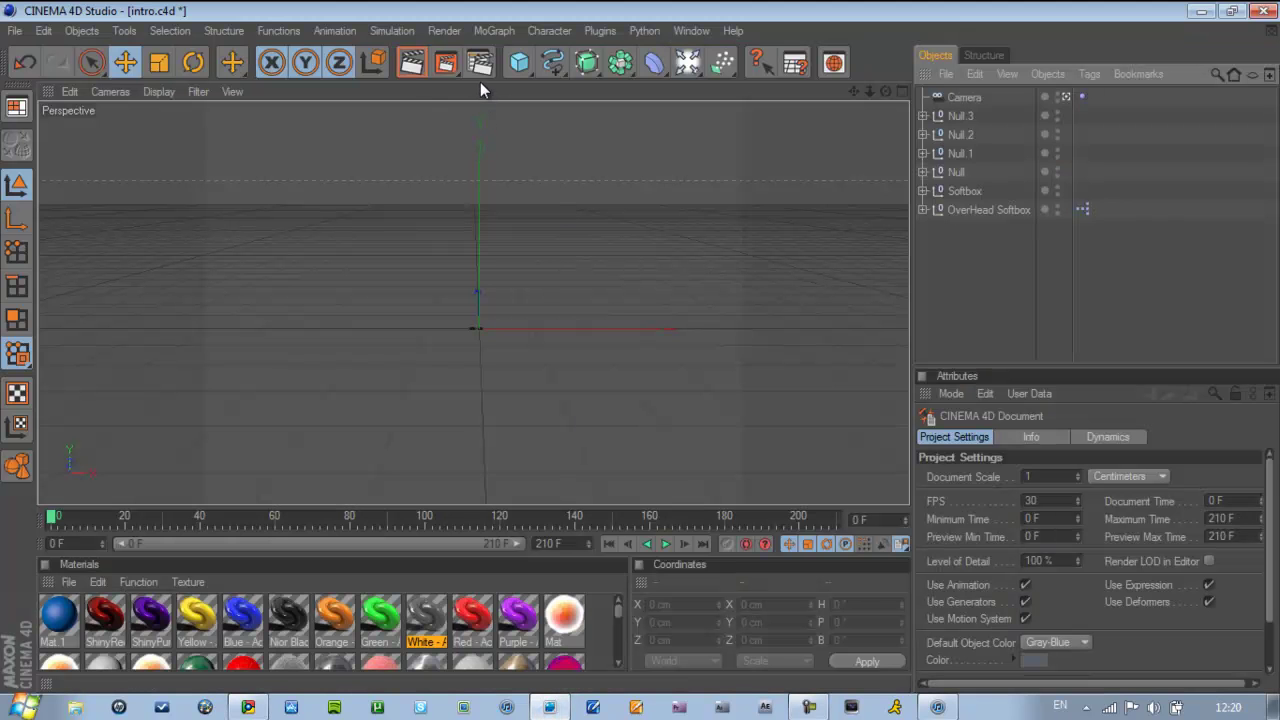
Apply the HDV/HDTV 720 29.97 output preset (1280×720) and render all 211 frames
left_click(480, 70)
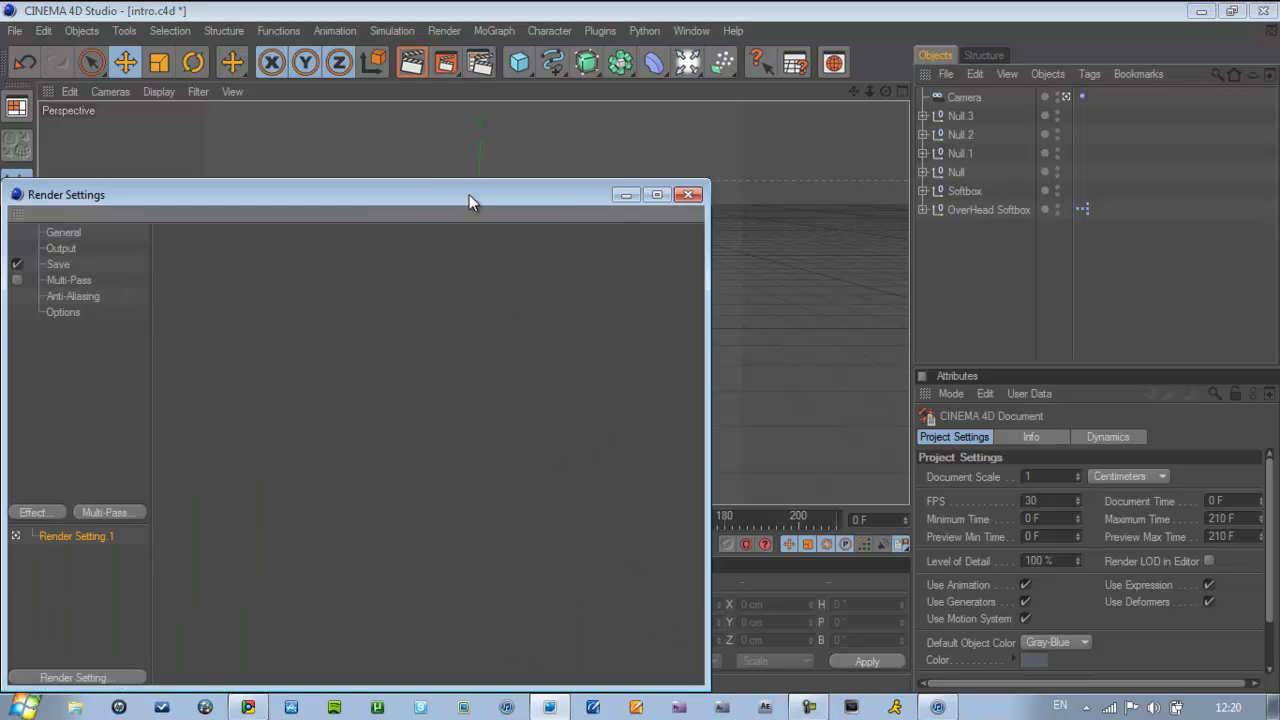
mouse_move(469, 194)
left_mouse_down()
mouse_move(870, 198)
mouse_move(800, 42)
left_mouse_up()
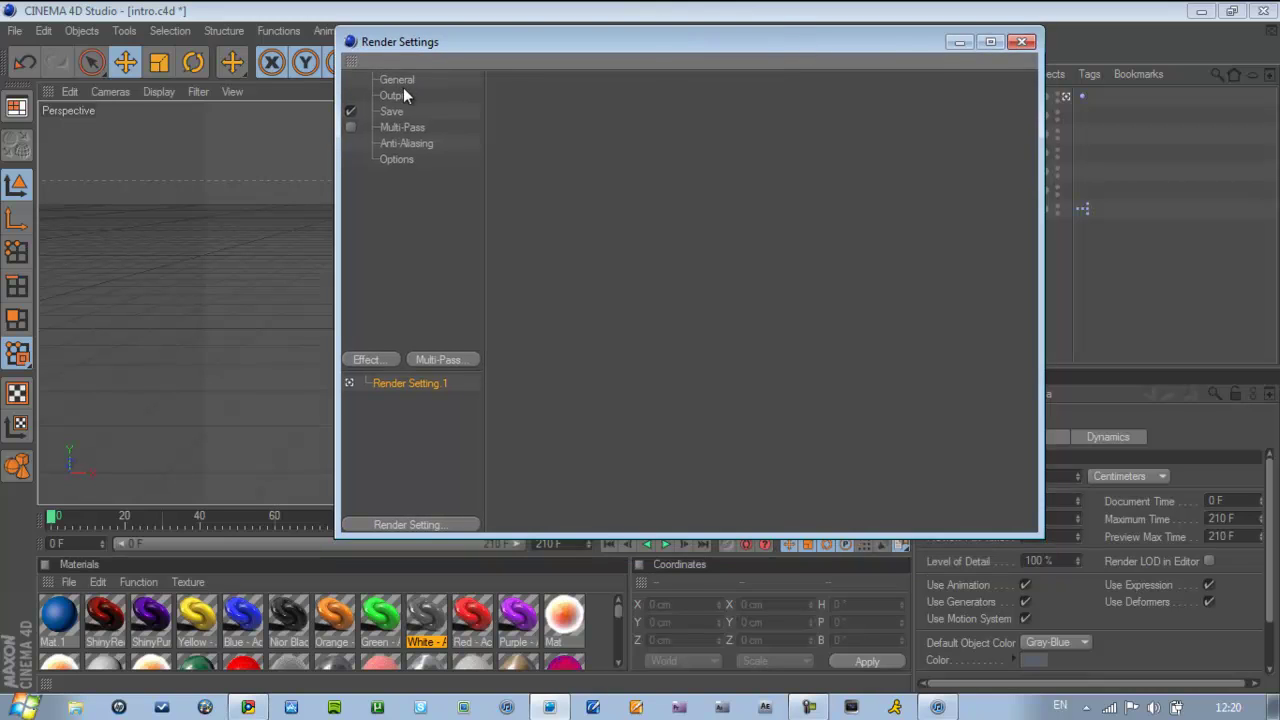
left_click(403, 94)
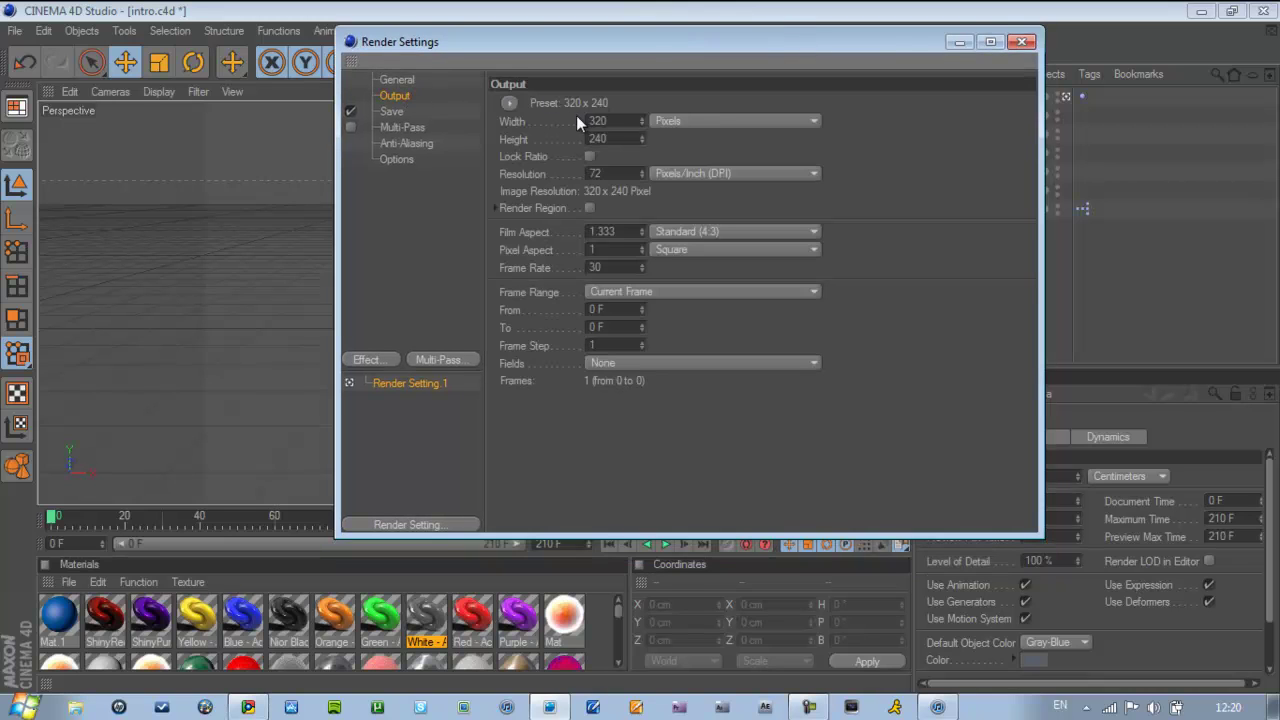
left_click(509, 102)
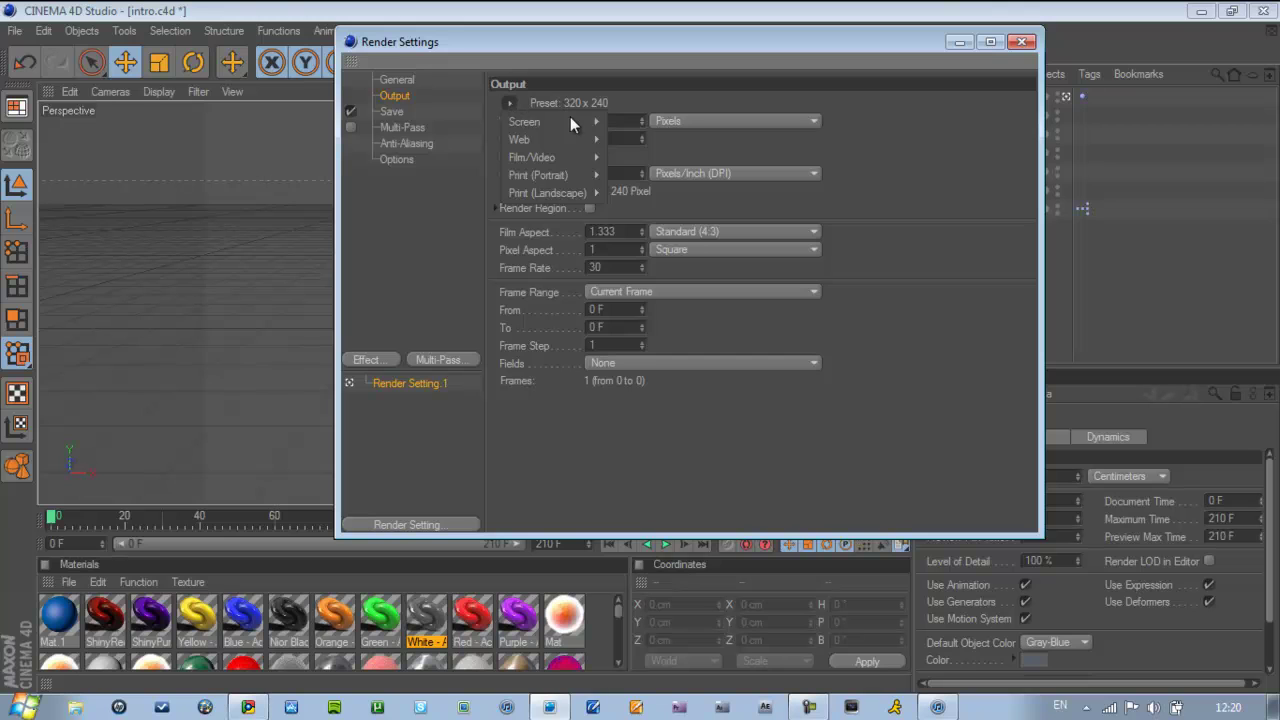
mouse_move(540, 157)
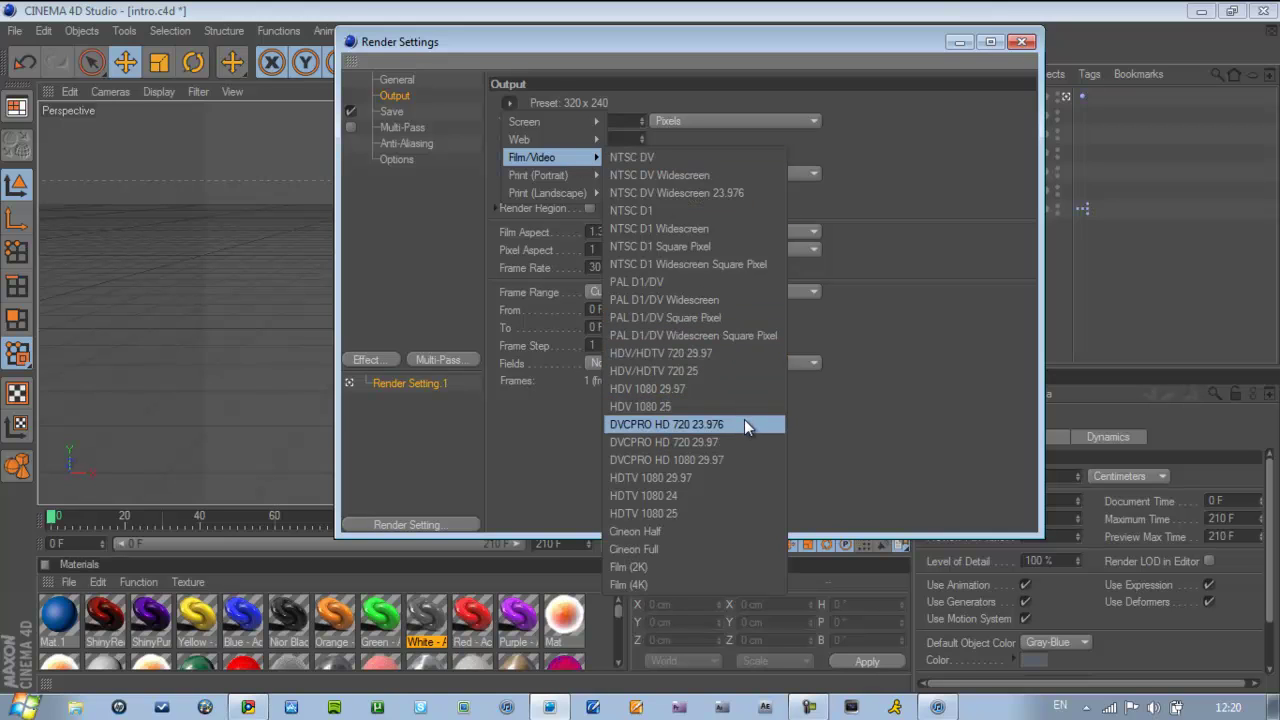
left_click(684, 424)
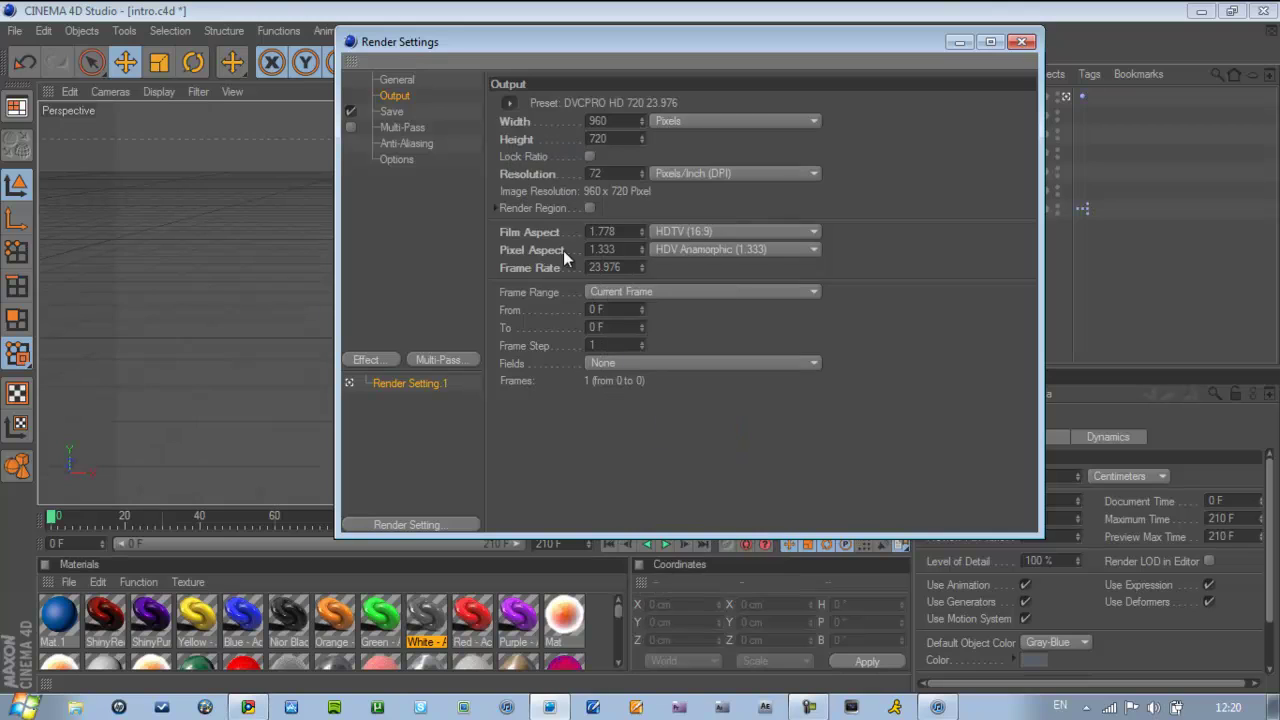
left_click(508, 102)
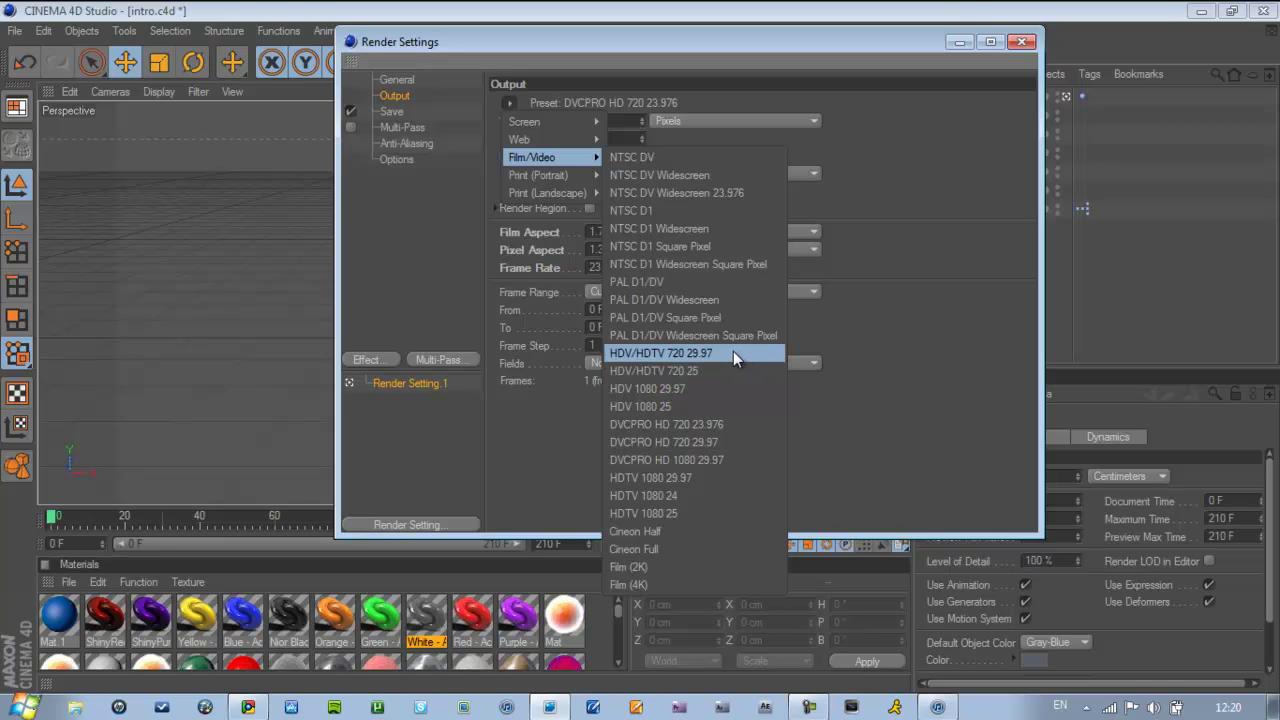
left_click(733, 351)
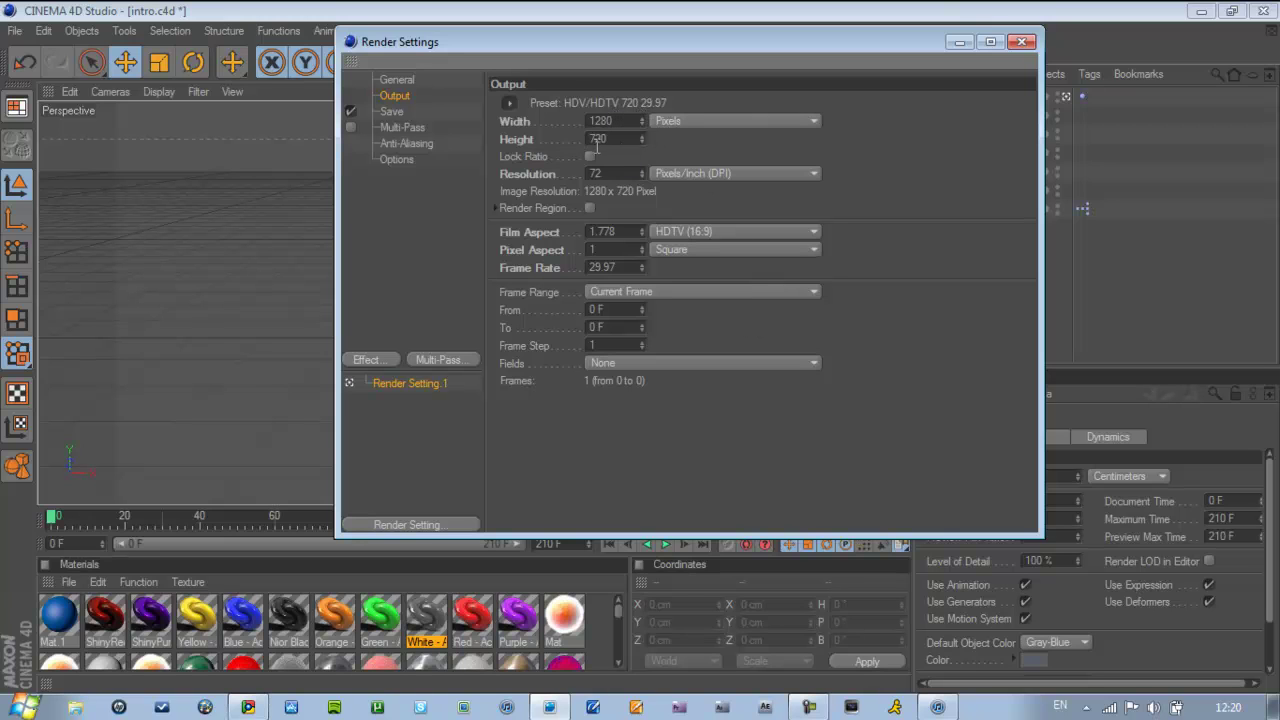
left_click(691, 295)
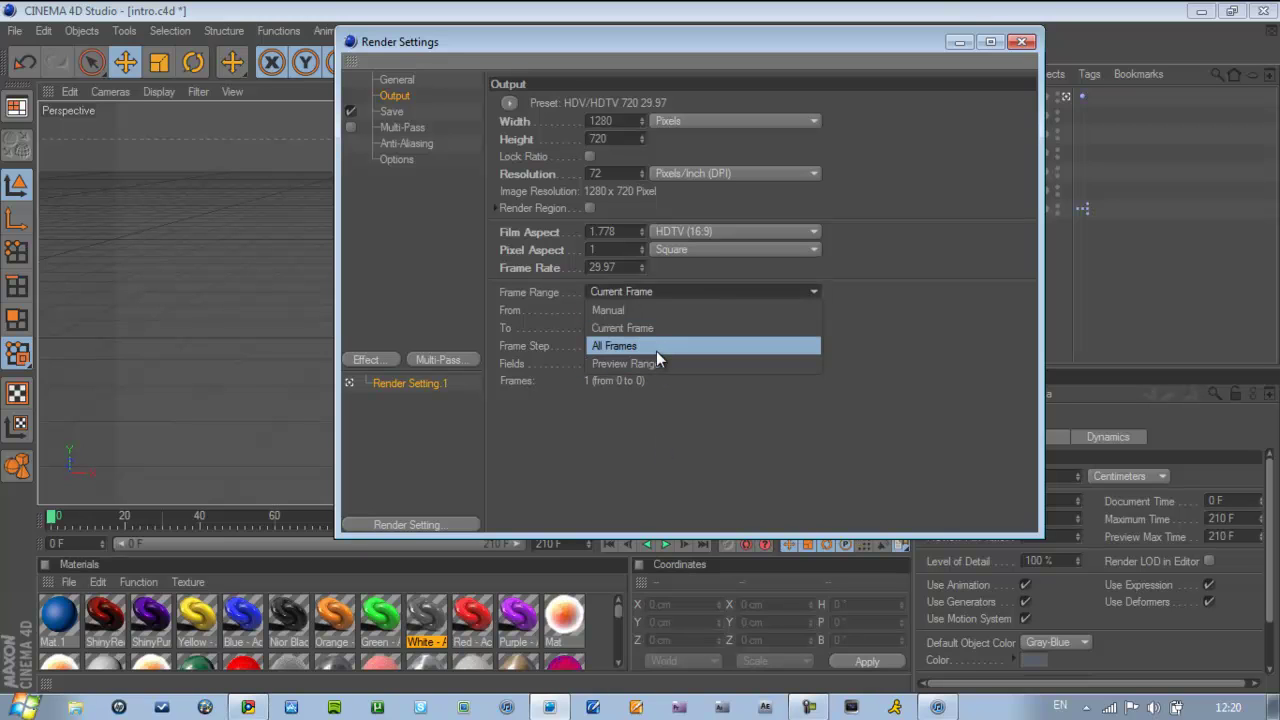
left_click(656, 346)
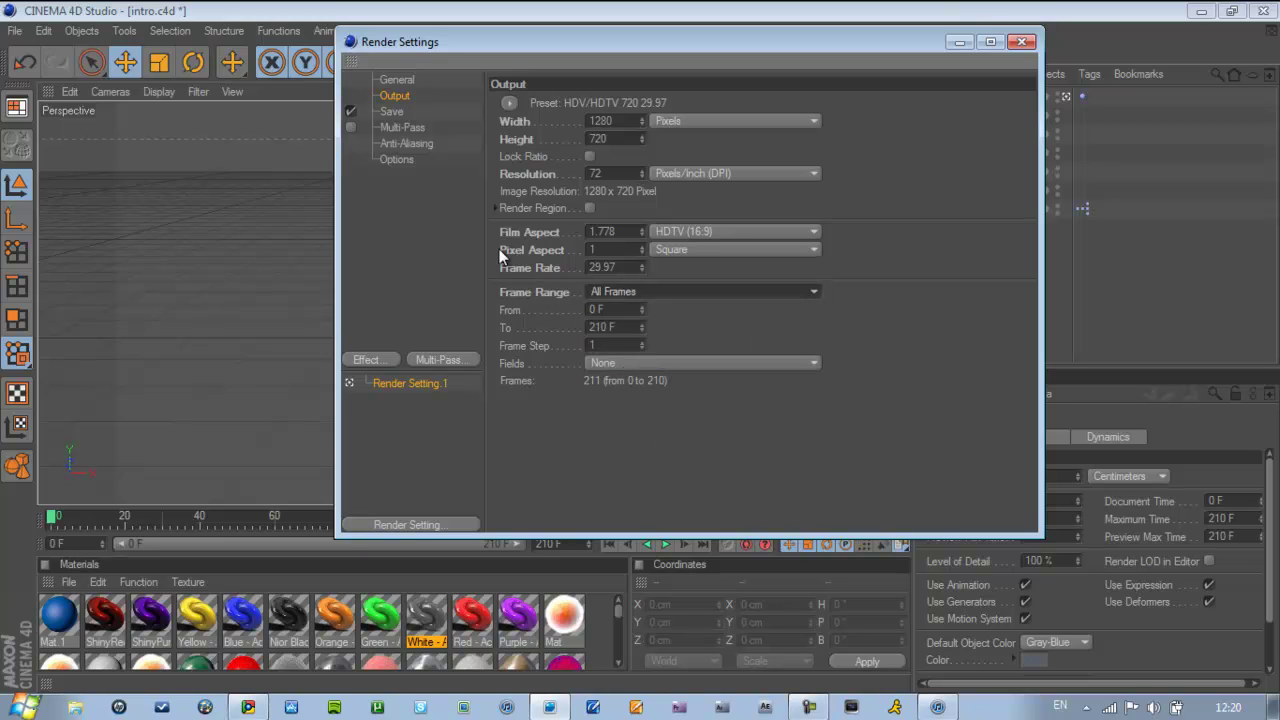
Save rendered frames in PNG format to a file named 'intro' in the tut folder
left_click(392, 112)
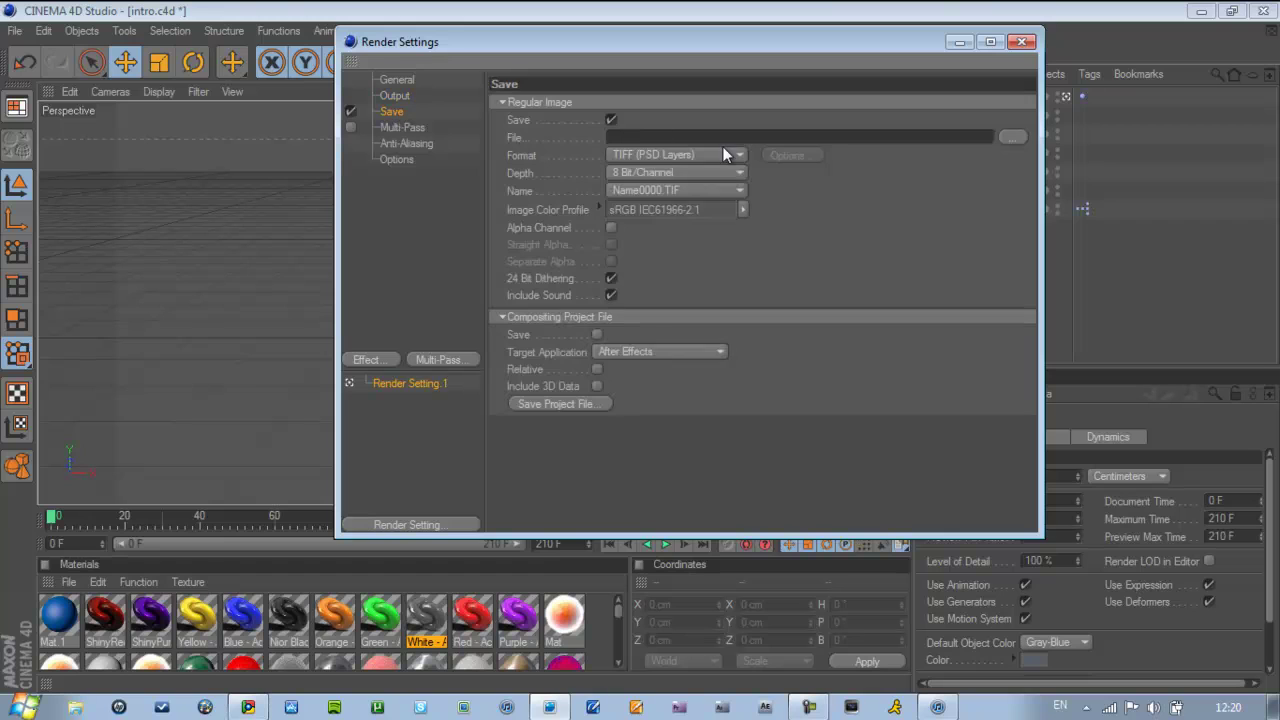
left_click(651, 154)
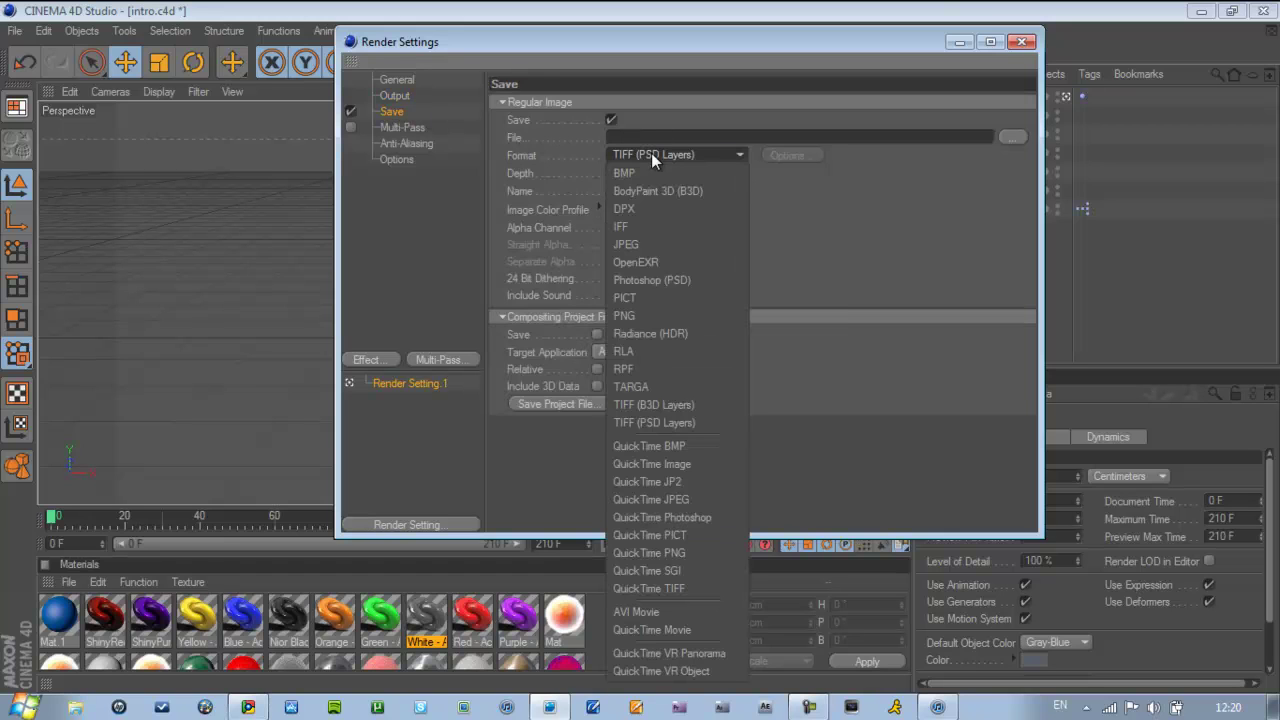
left_click(663, 315)
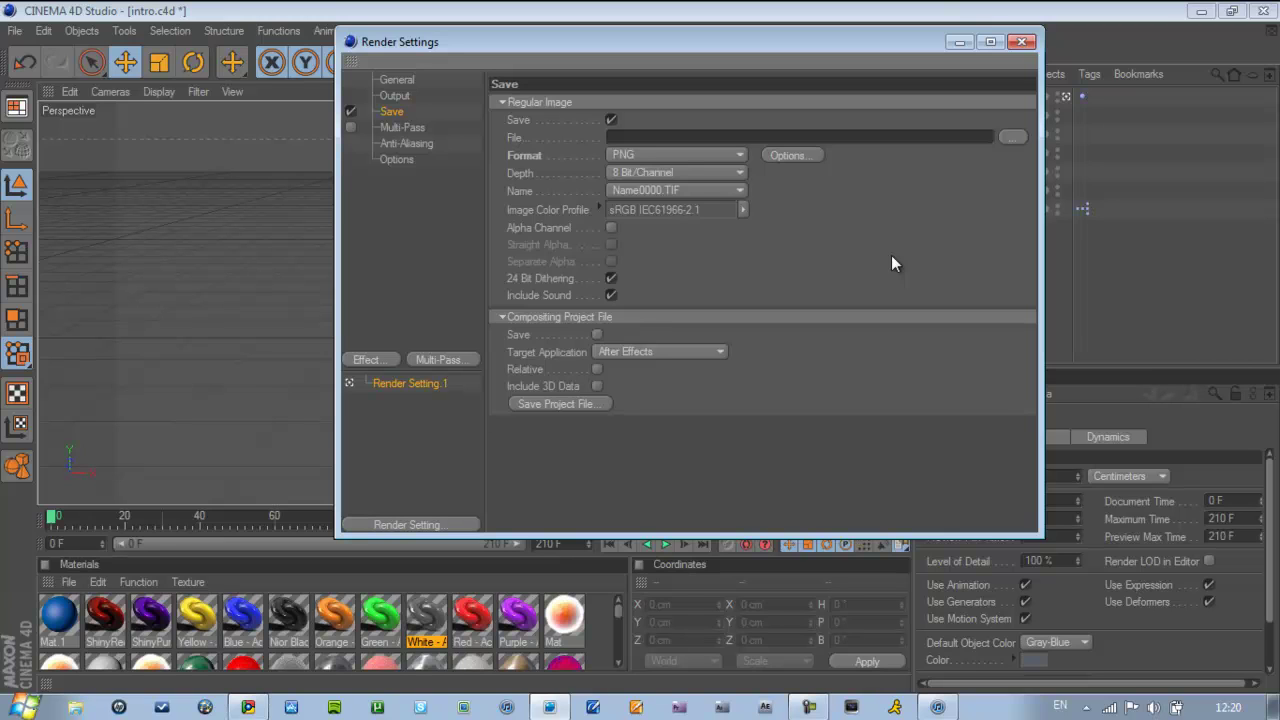
left_click(1013, 137)
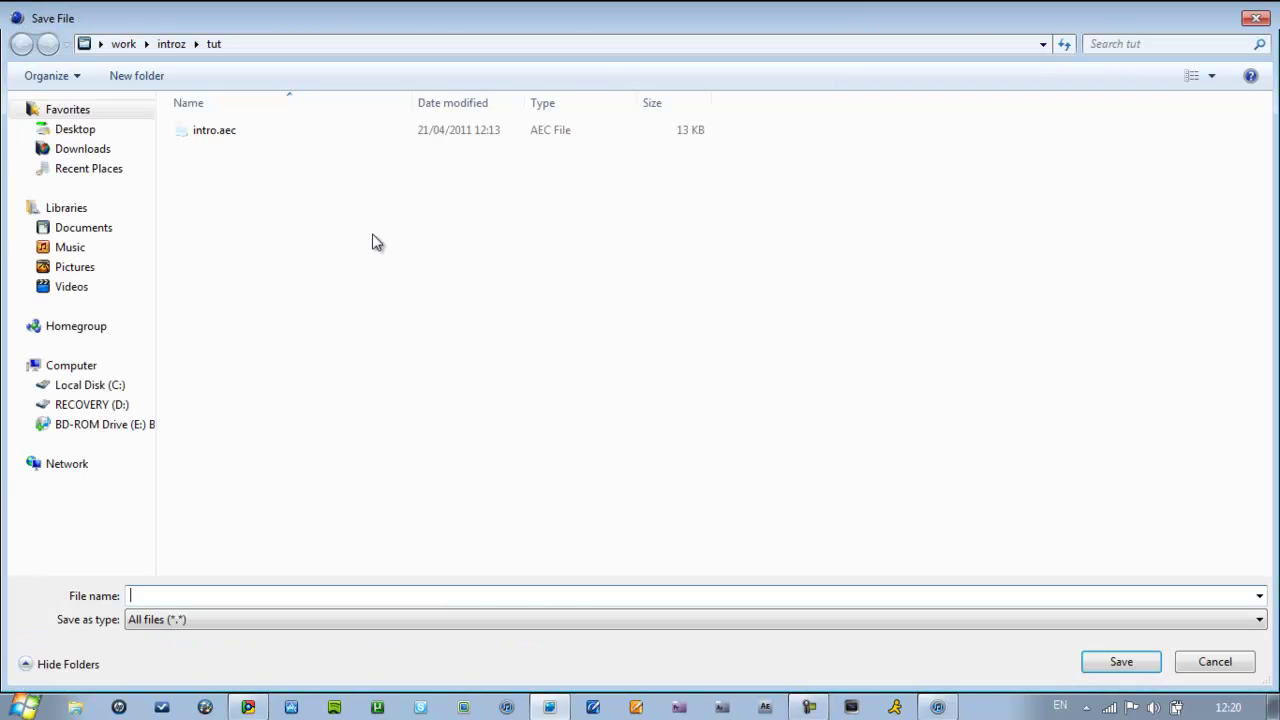
left_click(1218, 663)
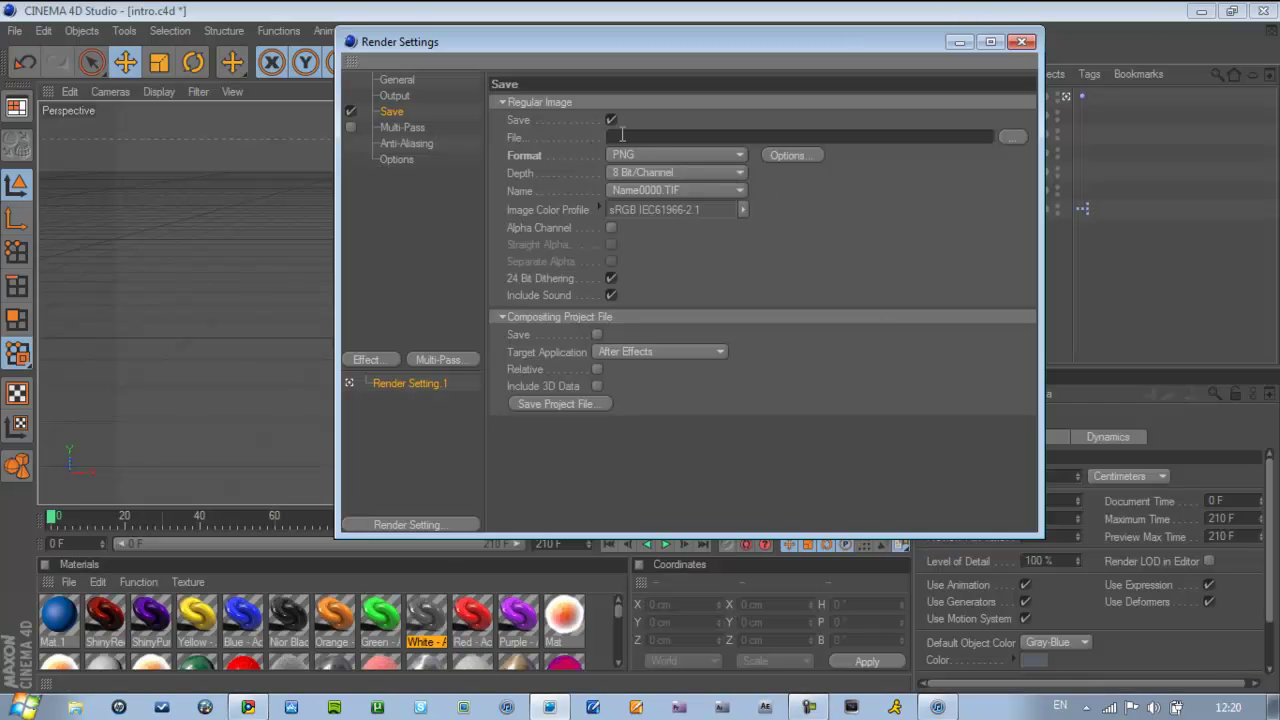
left_click(1013, 137)
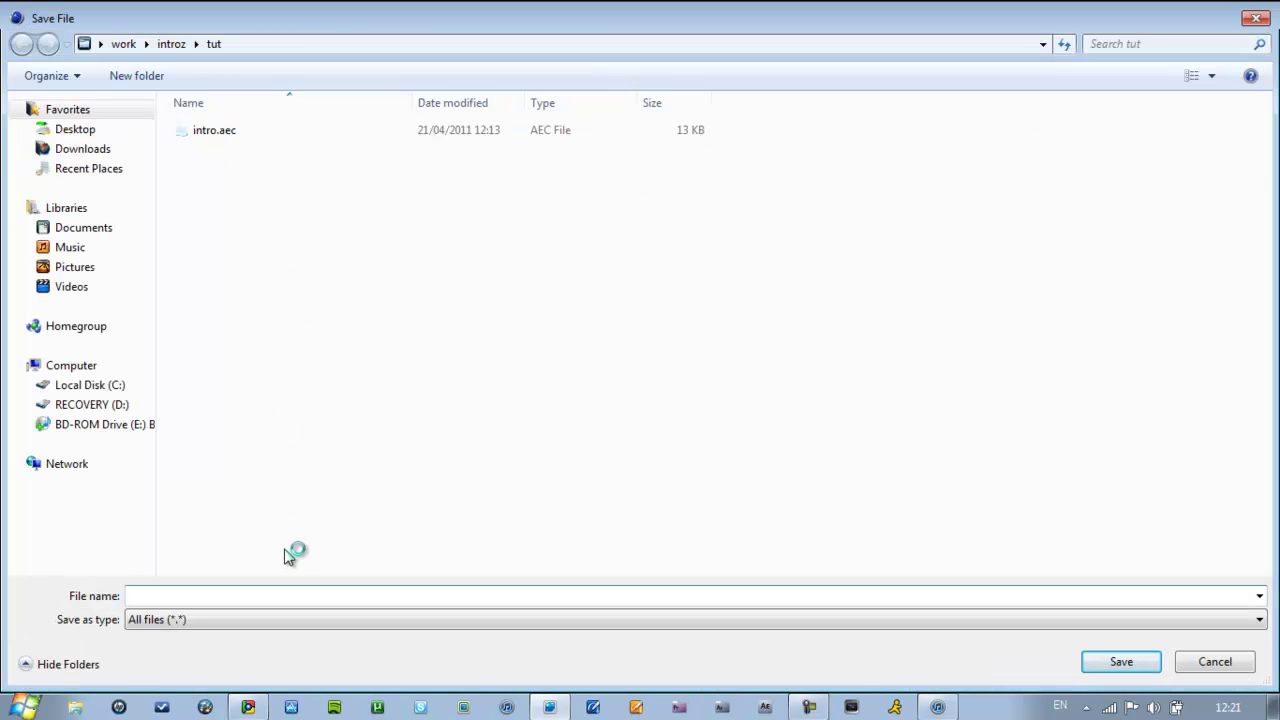
type("intro")
key("Return")
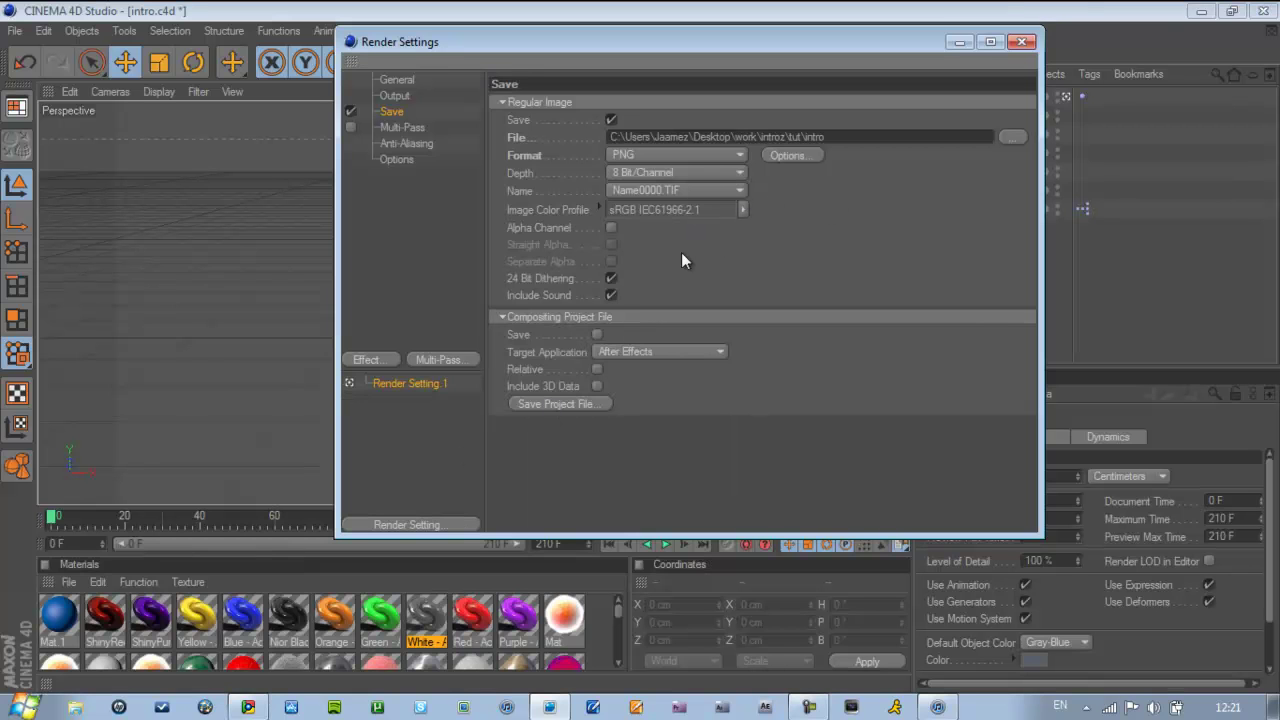
Enable the alpha channel and an After Effects compositing file with Relative and Include 3D Data
left_click(611, 228)
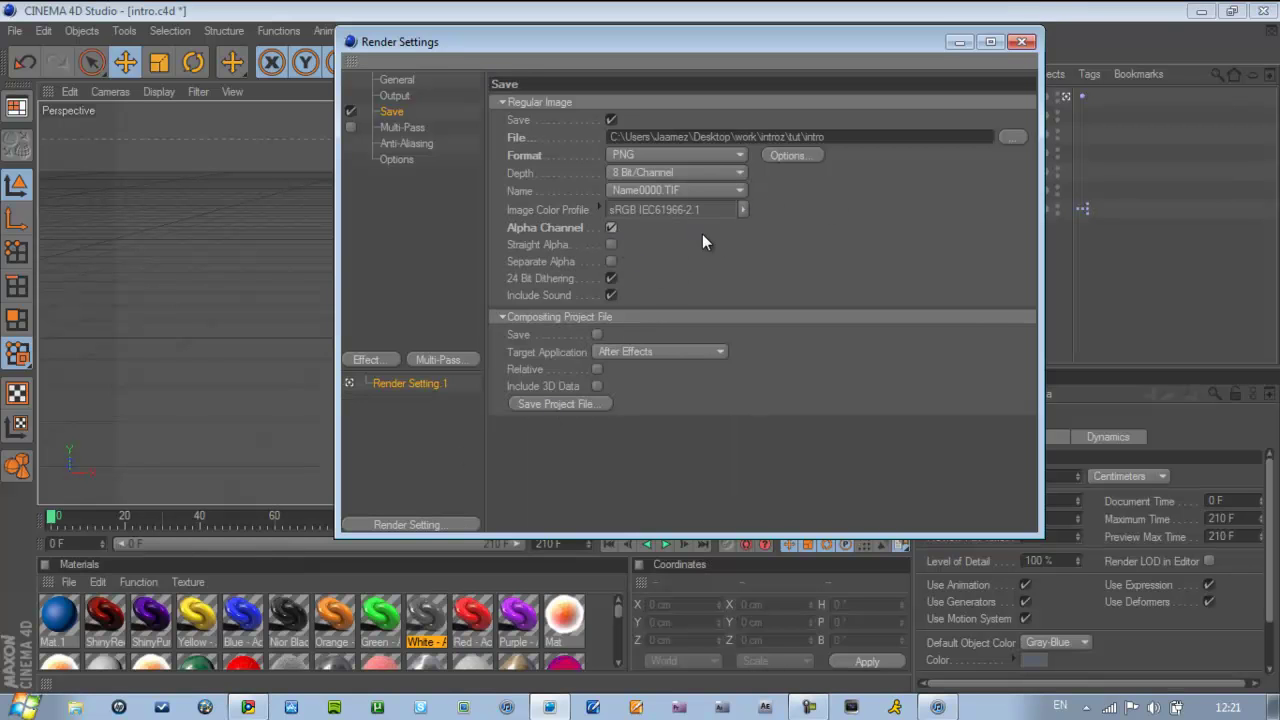
left_click(597, 334)
left_click(597, 369)
left_click(597, 386)
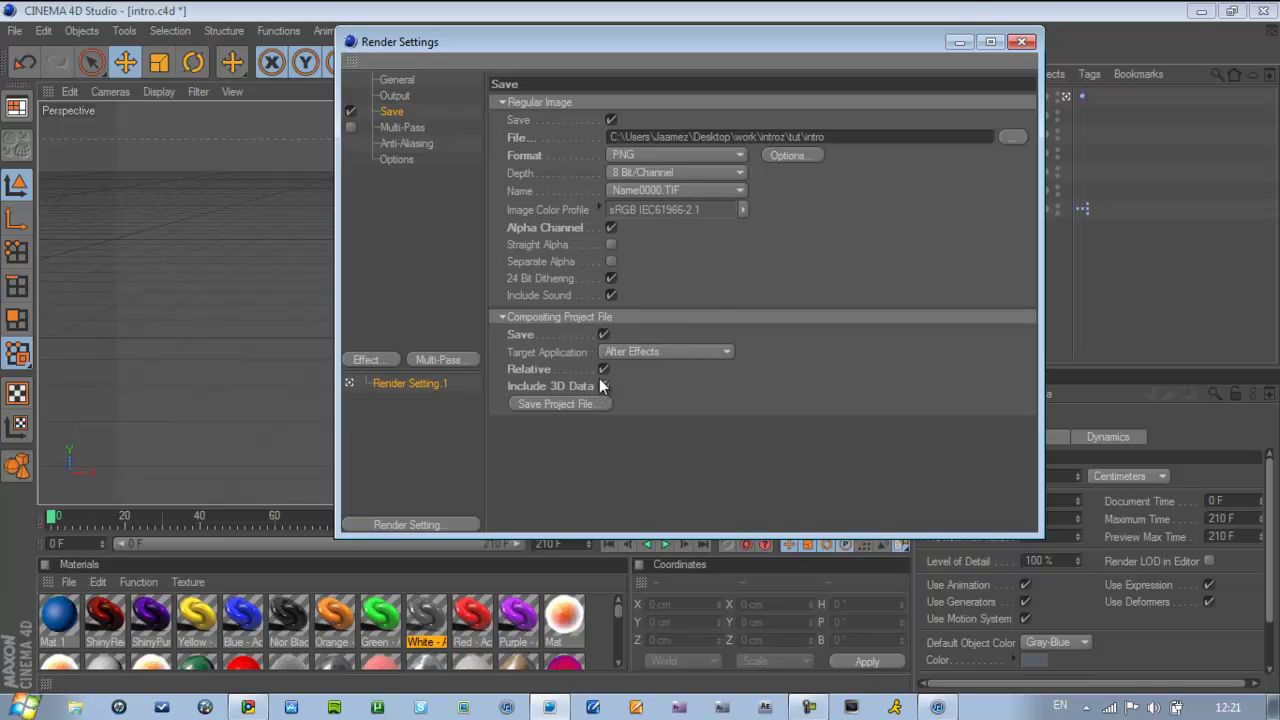
Save the compositing project as intro.aec in the tut folder, overwriting the existing file
double_click(500, 318)
left_click(575, 404)
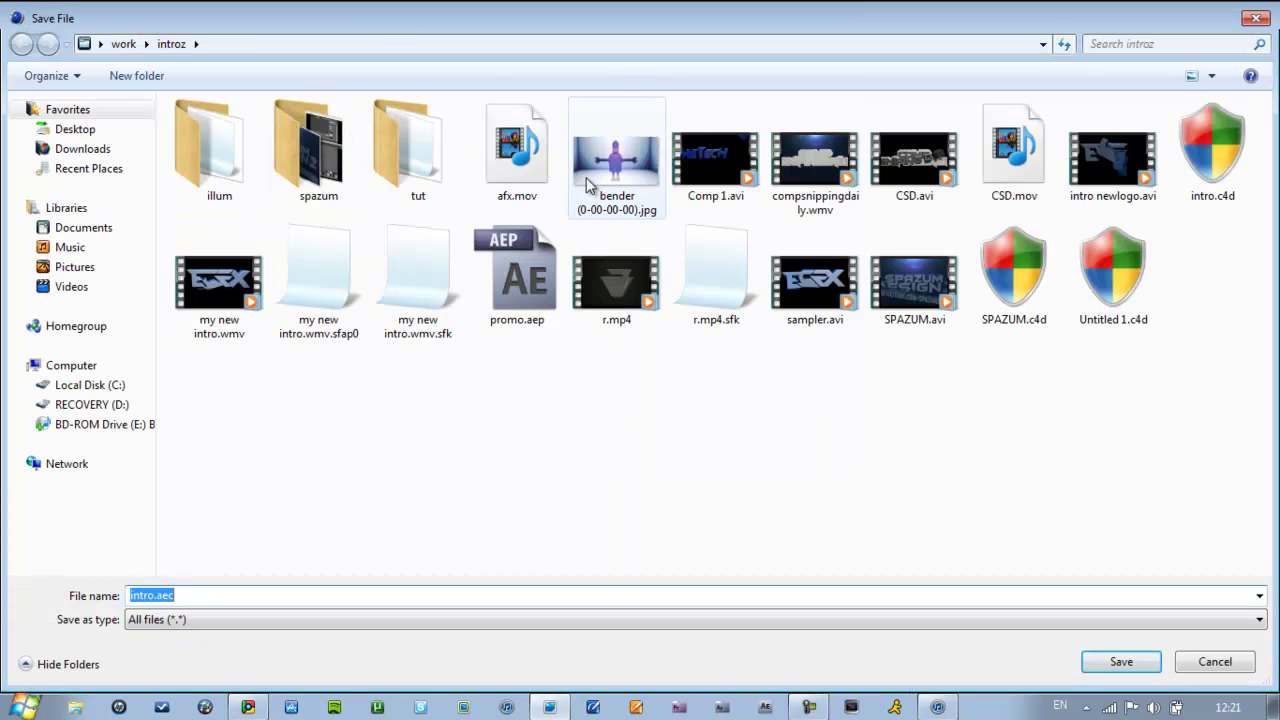
double_click(419, 166)
double_click(222, 146)
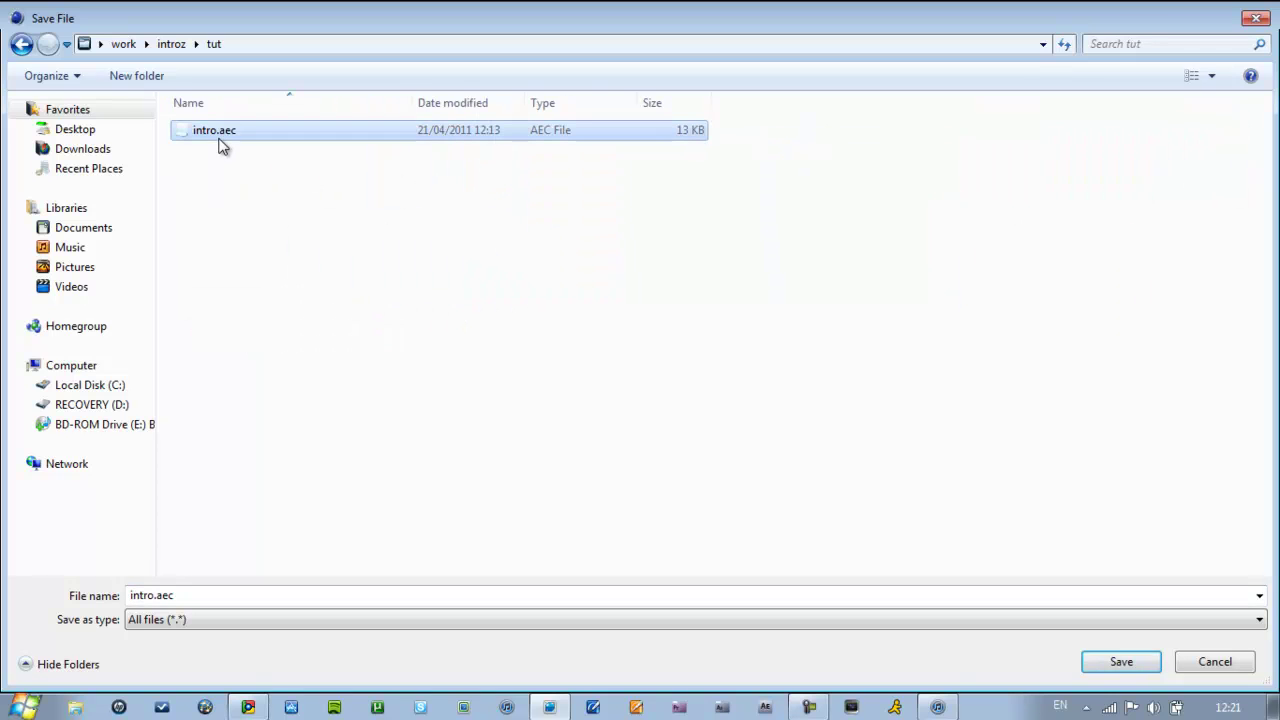
left_click(709, 365)
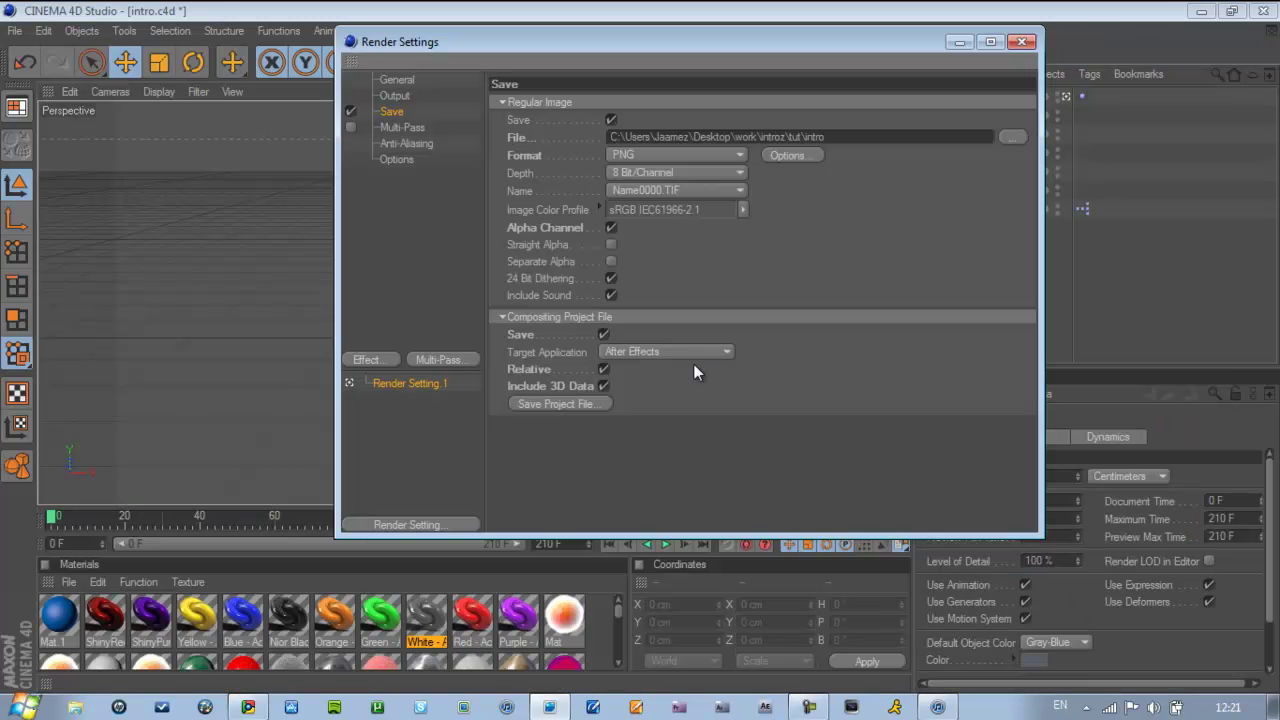
Set the anti-aliasing filter to Animation, keeping Geometry anti-aliasing
left_click(402, 143)
left_click(707, 121)
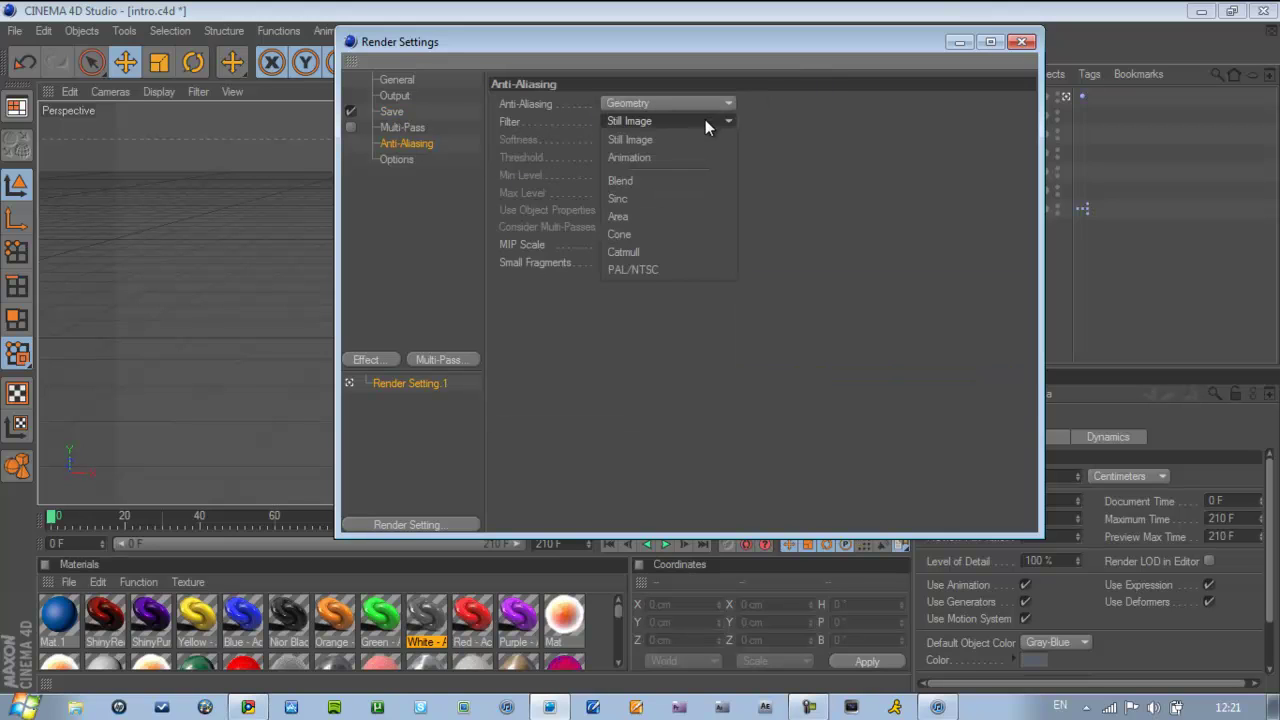
left_click(655, 155)
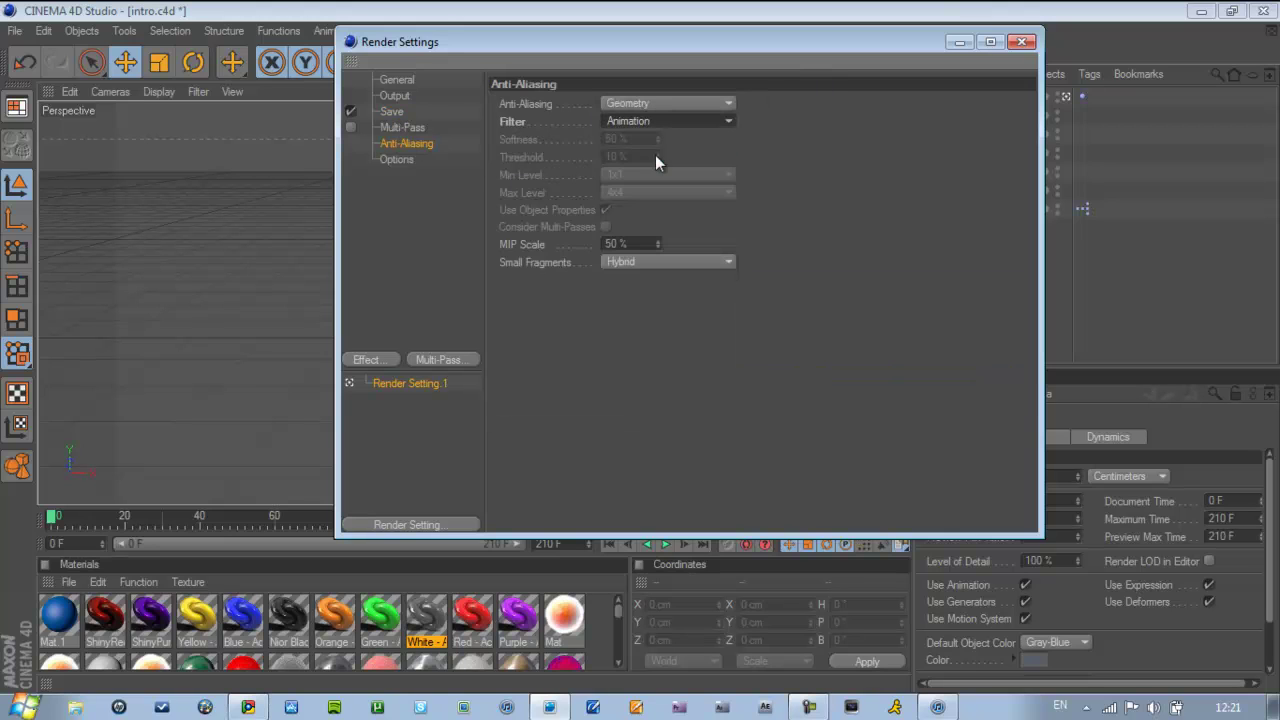
left_click(642, 103)
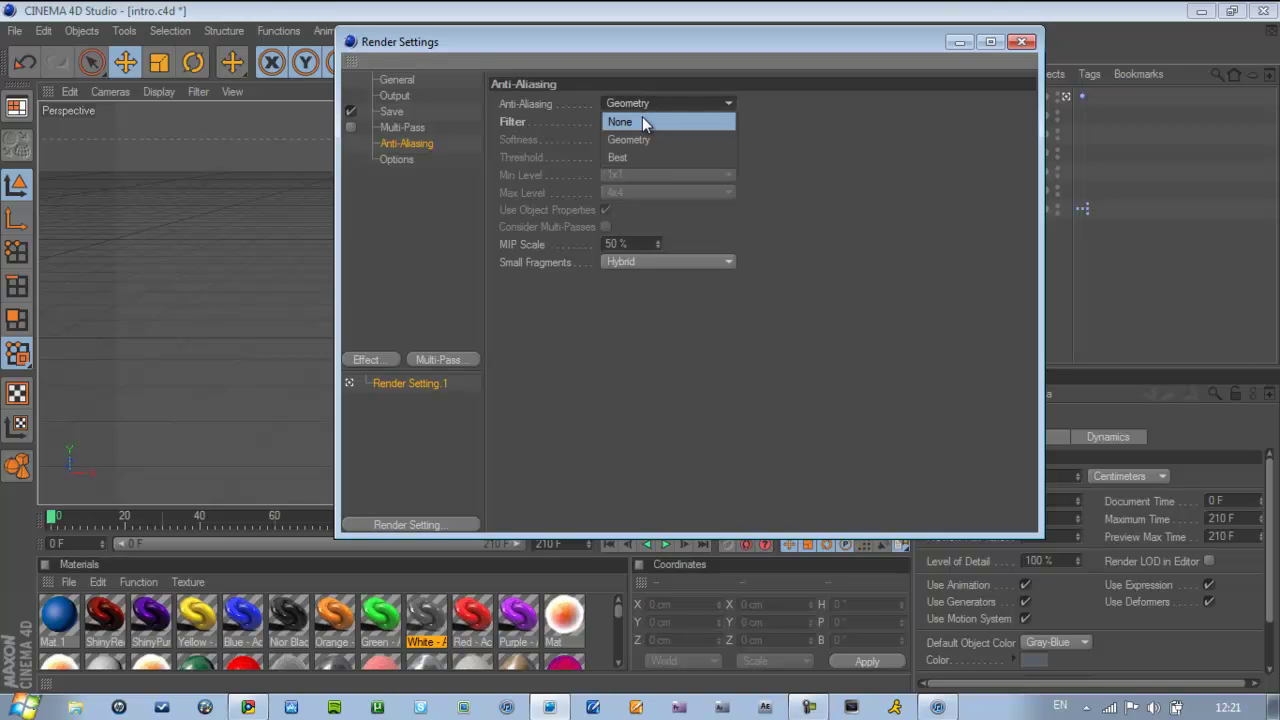
left_click(645, 107)
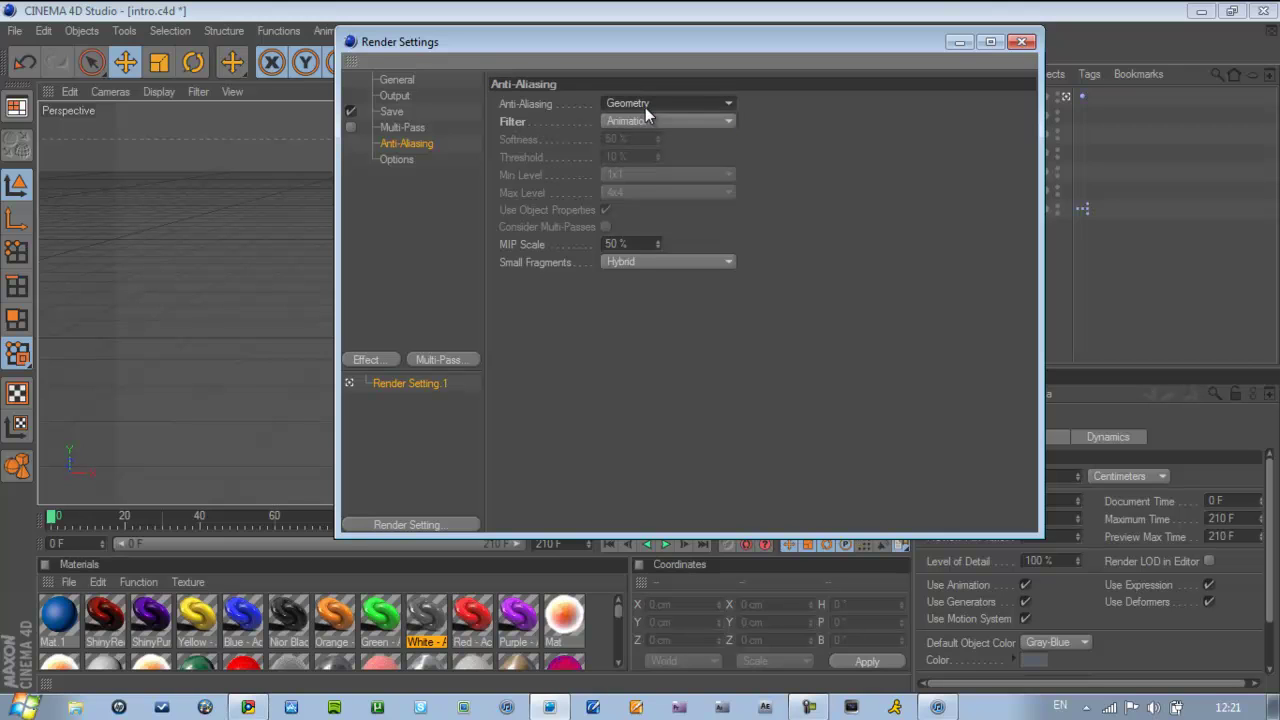
Set Ray Depth 6, Reflection Depth 2 and Shadow Depth 6 in the render Options
left_click(398, 159)
left_click_drag(781, 119, 747, 131)
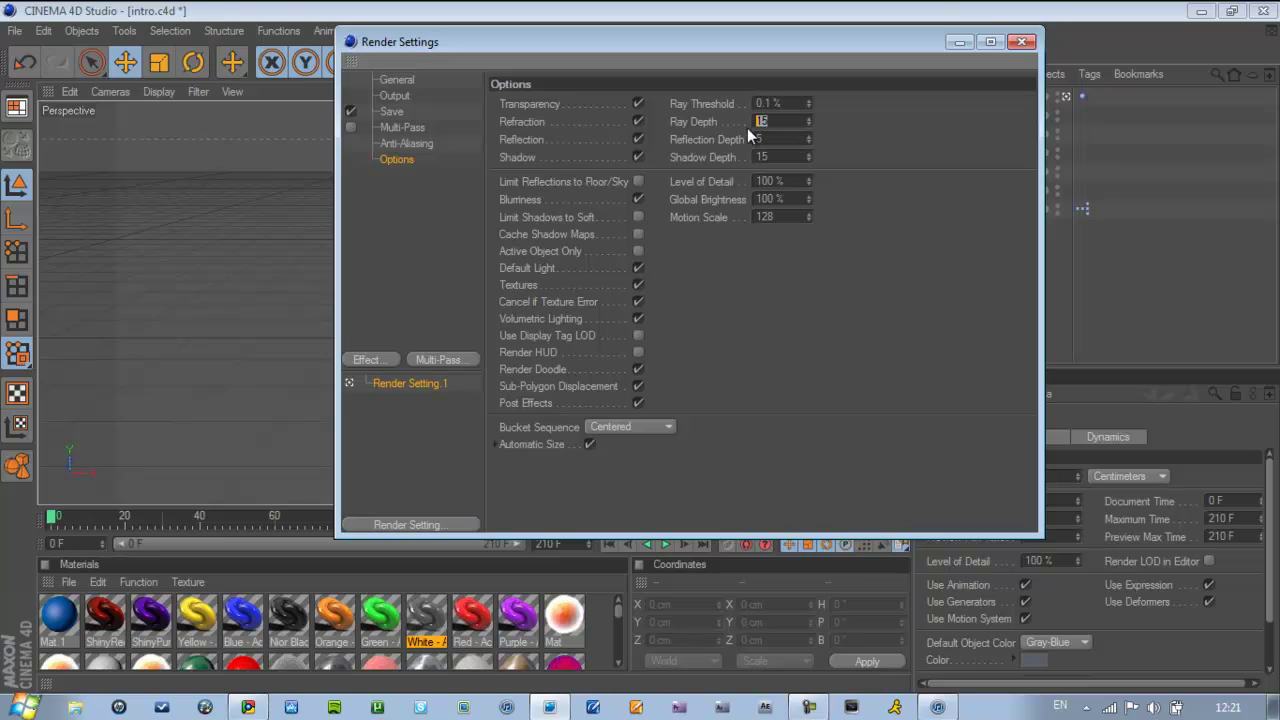
type("6")
key("Tab")
key("Tab")
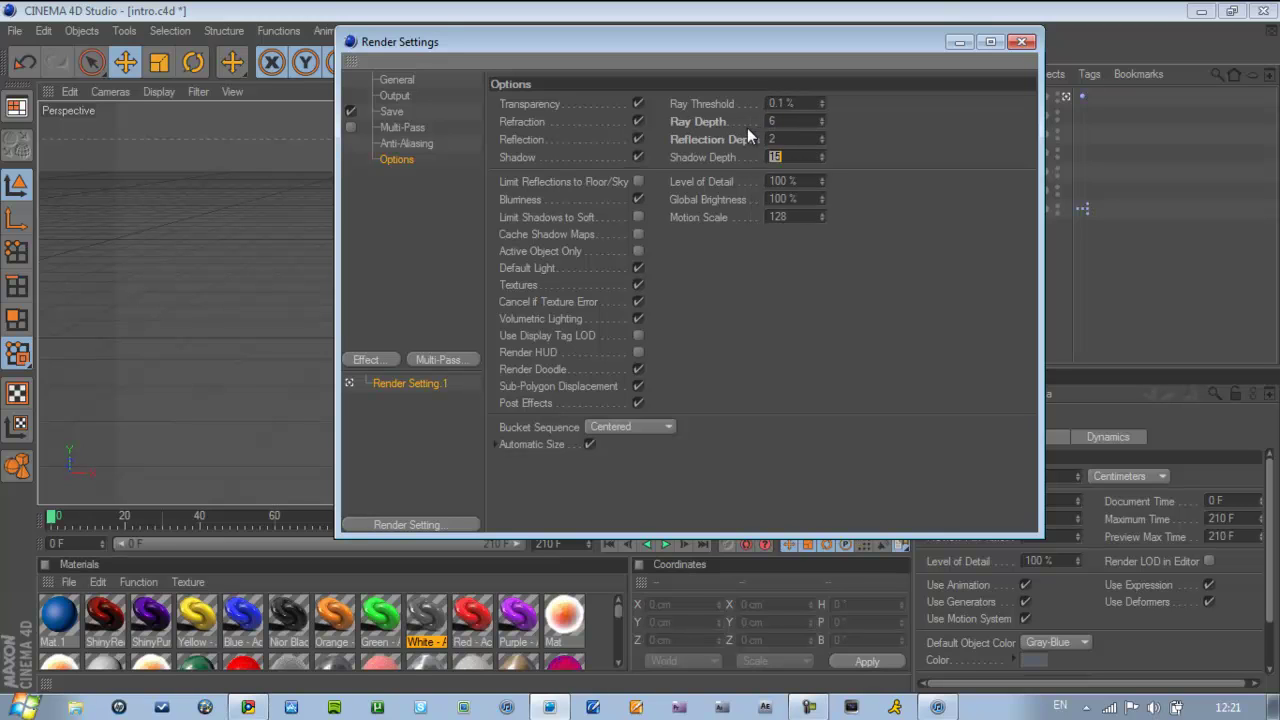
type("6")
key("Return")
left_click(423, 525)
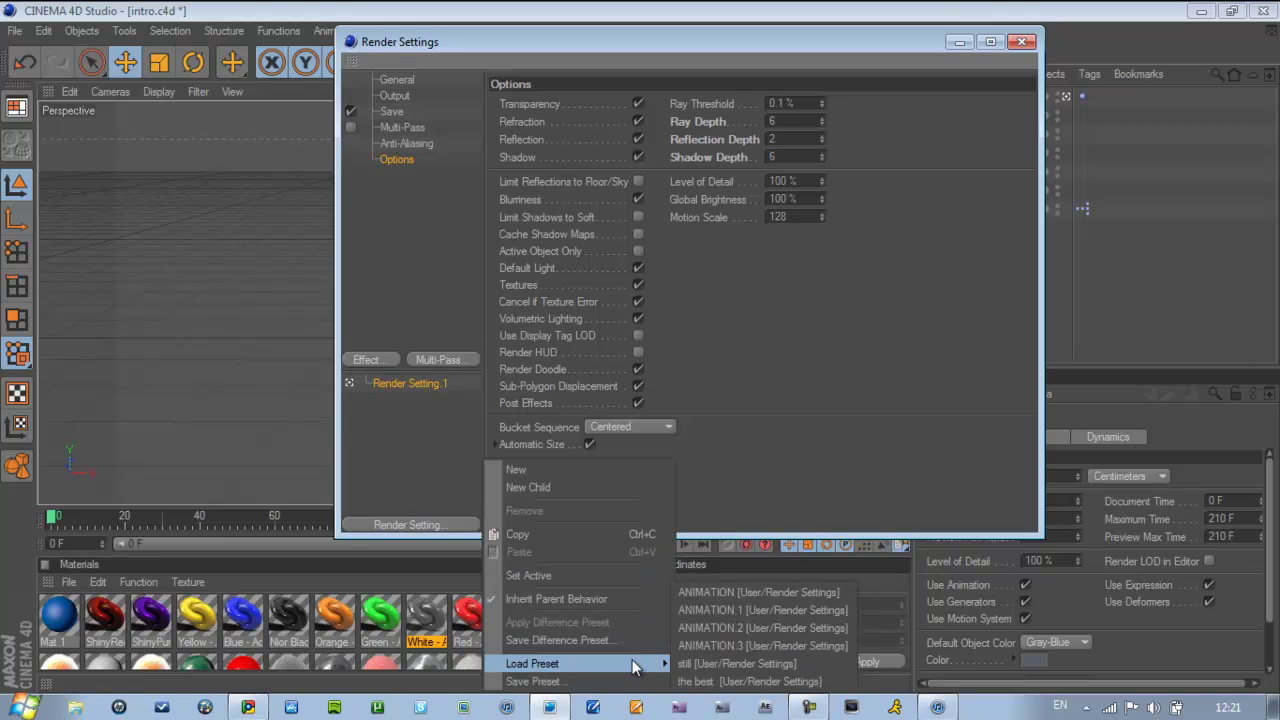
Add the Global Illumination effect in IR (Camera Animation) mode
left_click(422, 458)
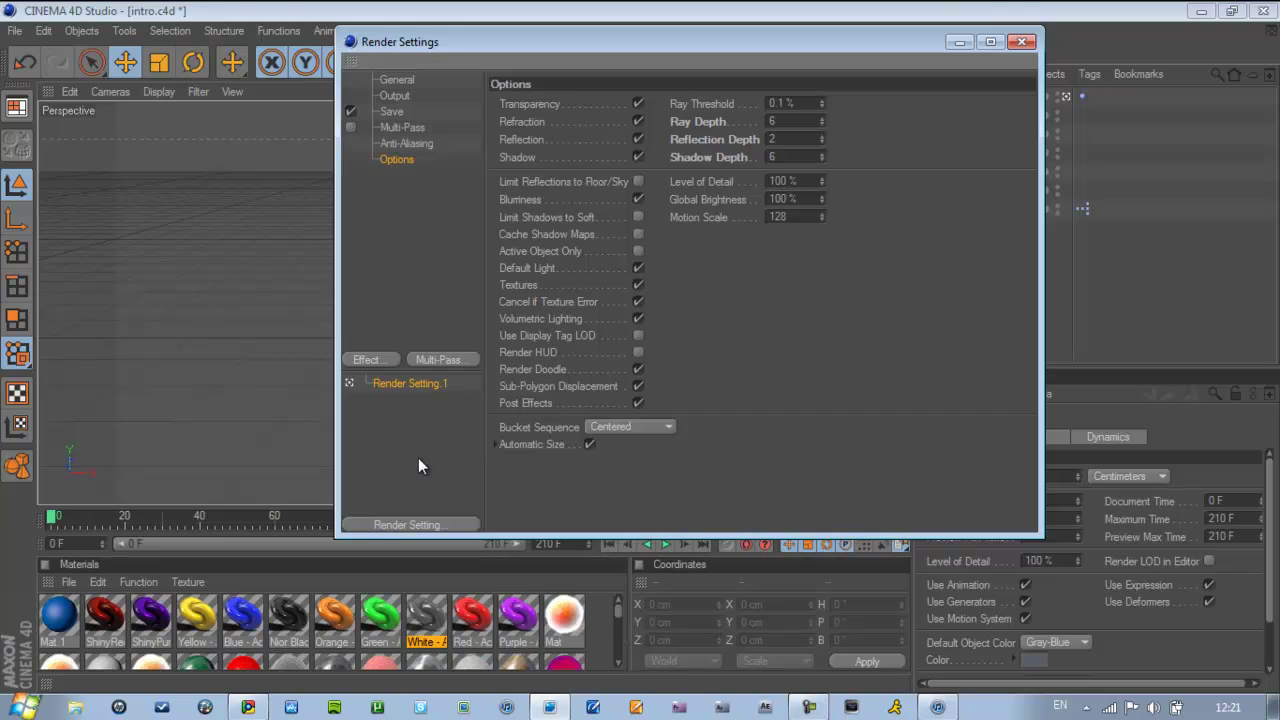
left_click(372, 364)
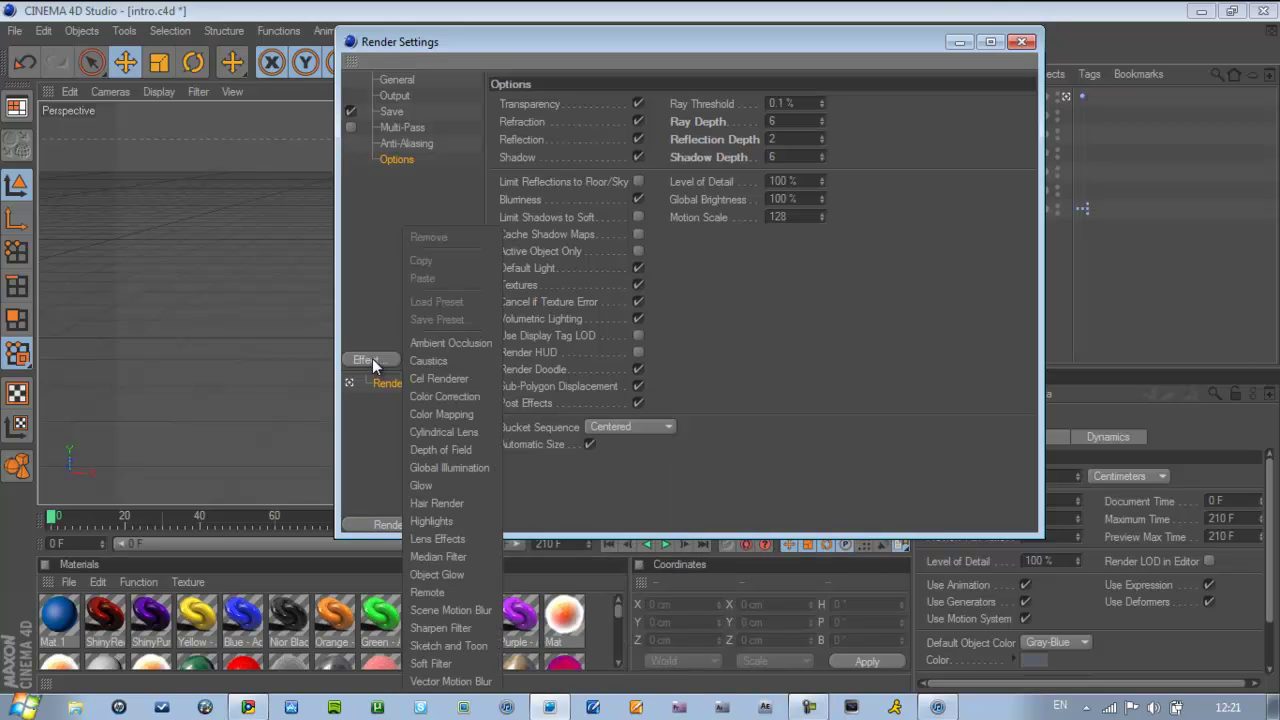
left_click(465, 467)
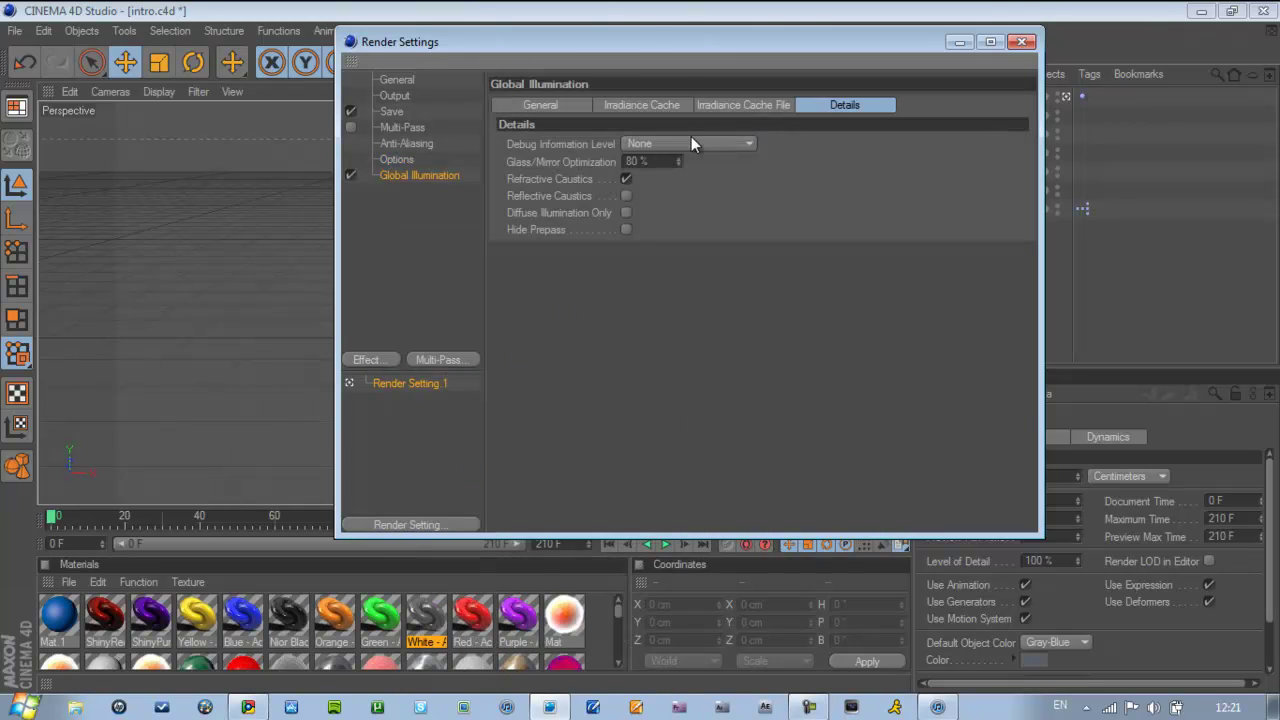
left_click(549, 102)
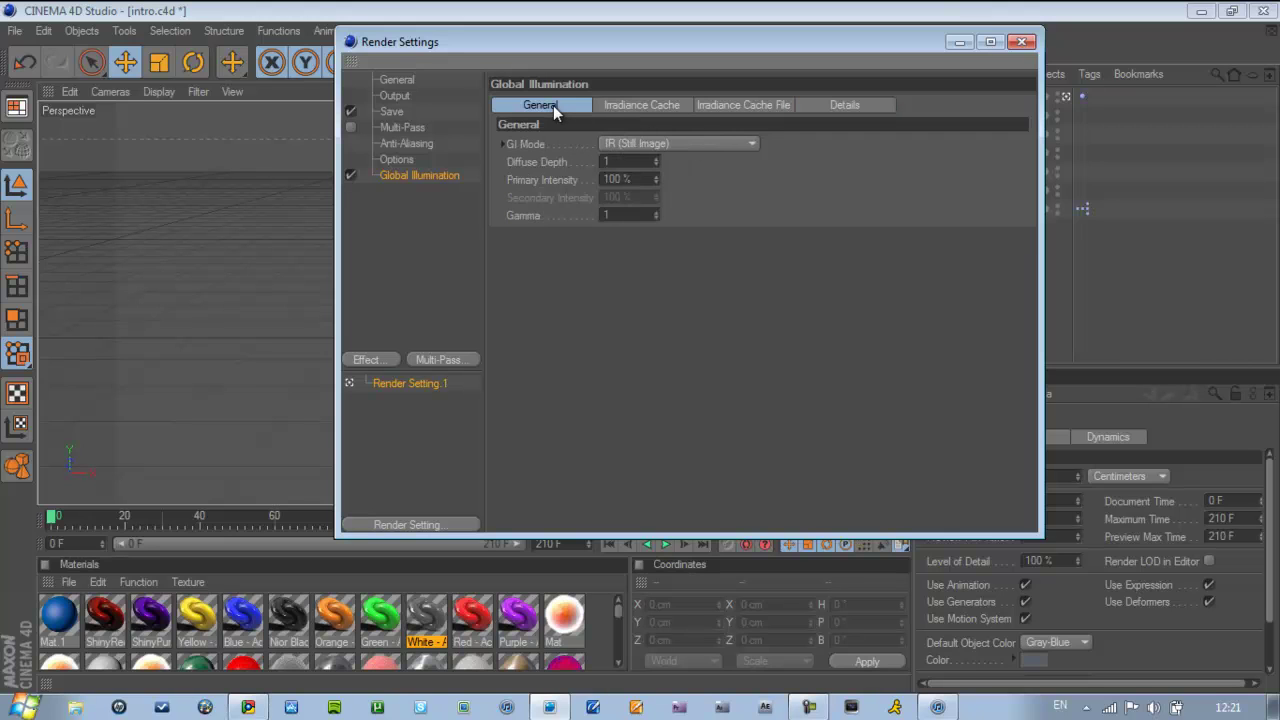
left_click(677, 142)
left_click(671, 184)
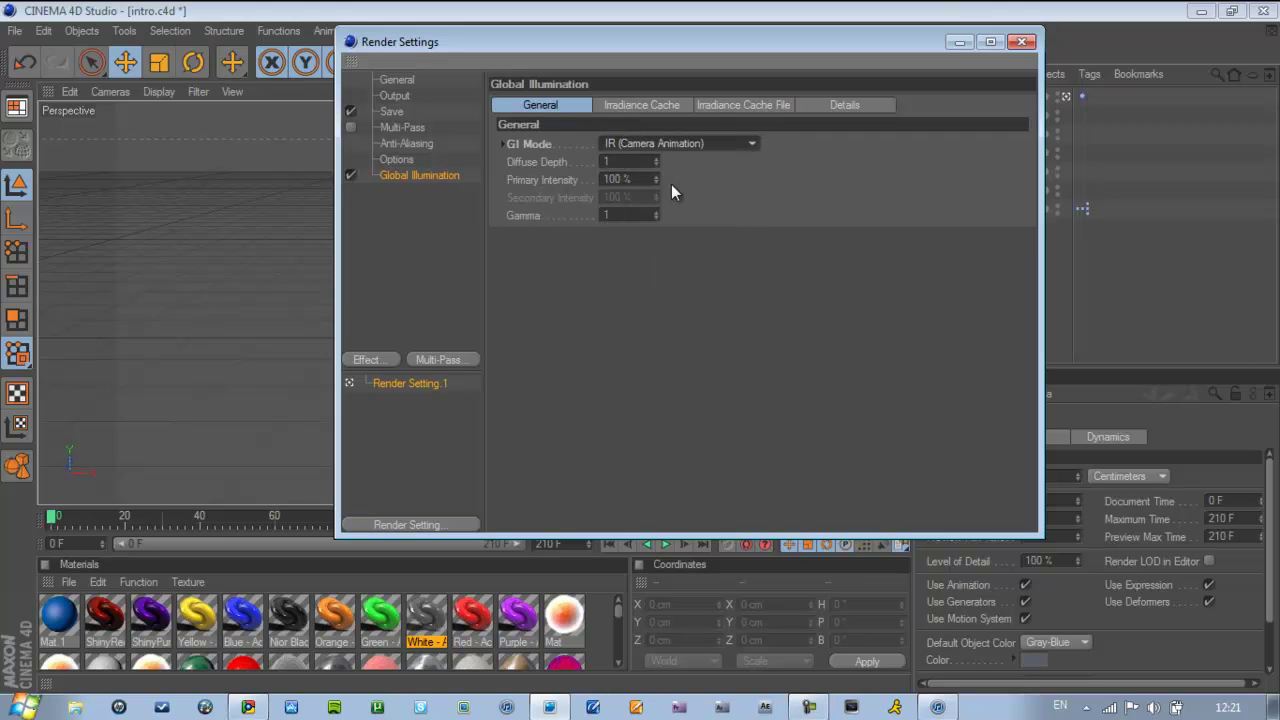
Set the irradiance cache to Low stochastic samples, Low record density, Weighted Average interpolation
left_click(627, 105)
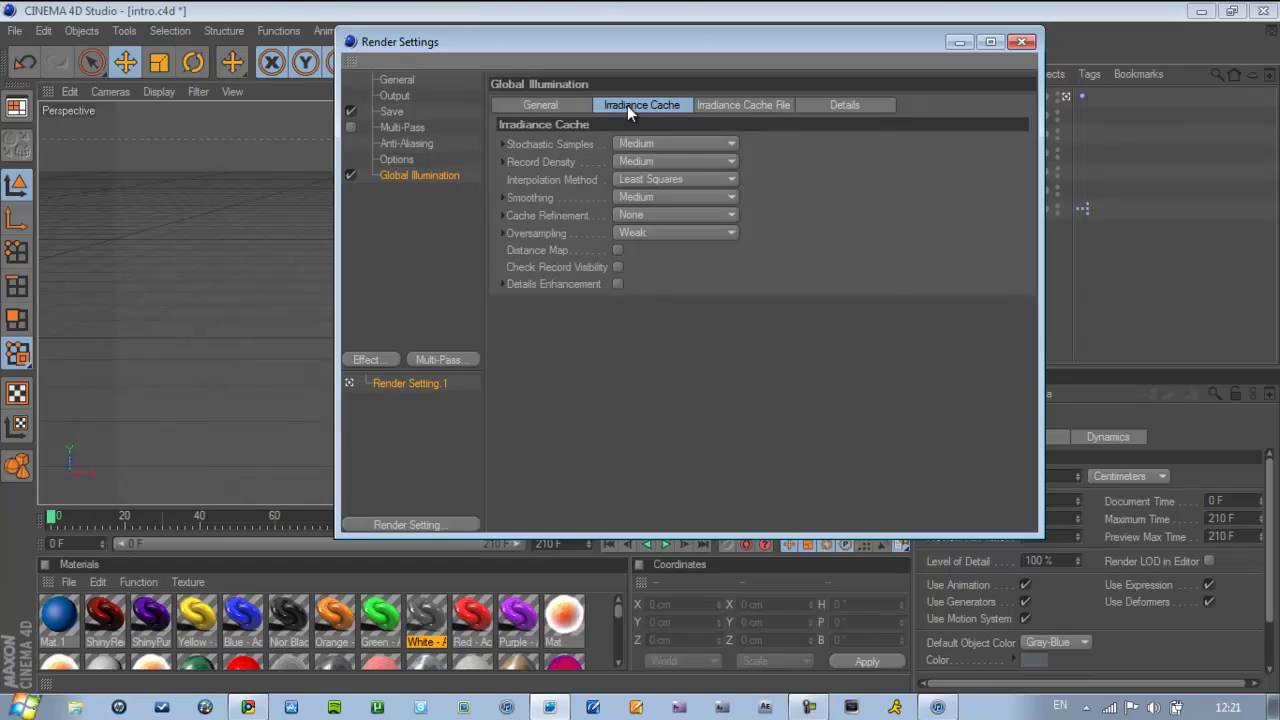
left_click(680, 145)
left_click(674, 191)
left_click(656, 161)
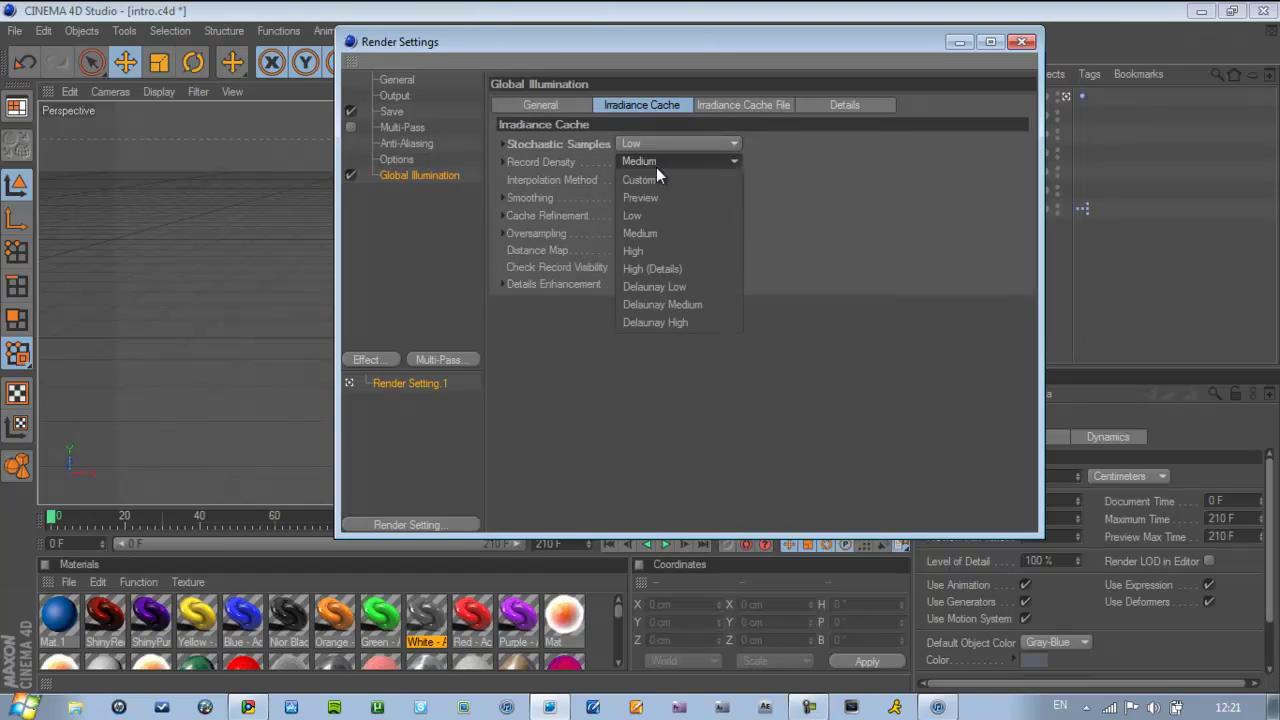
left_click(650, 216)
left_click(649, 179)
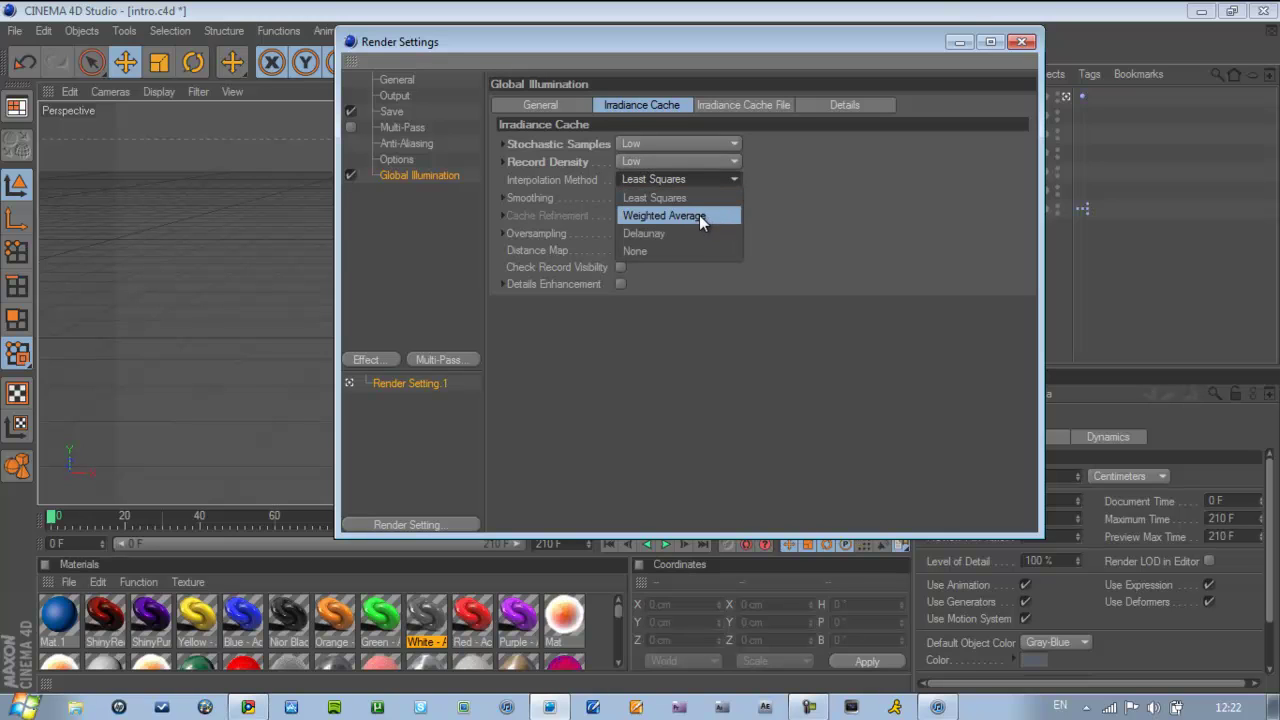
left_click(711, 215)
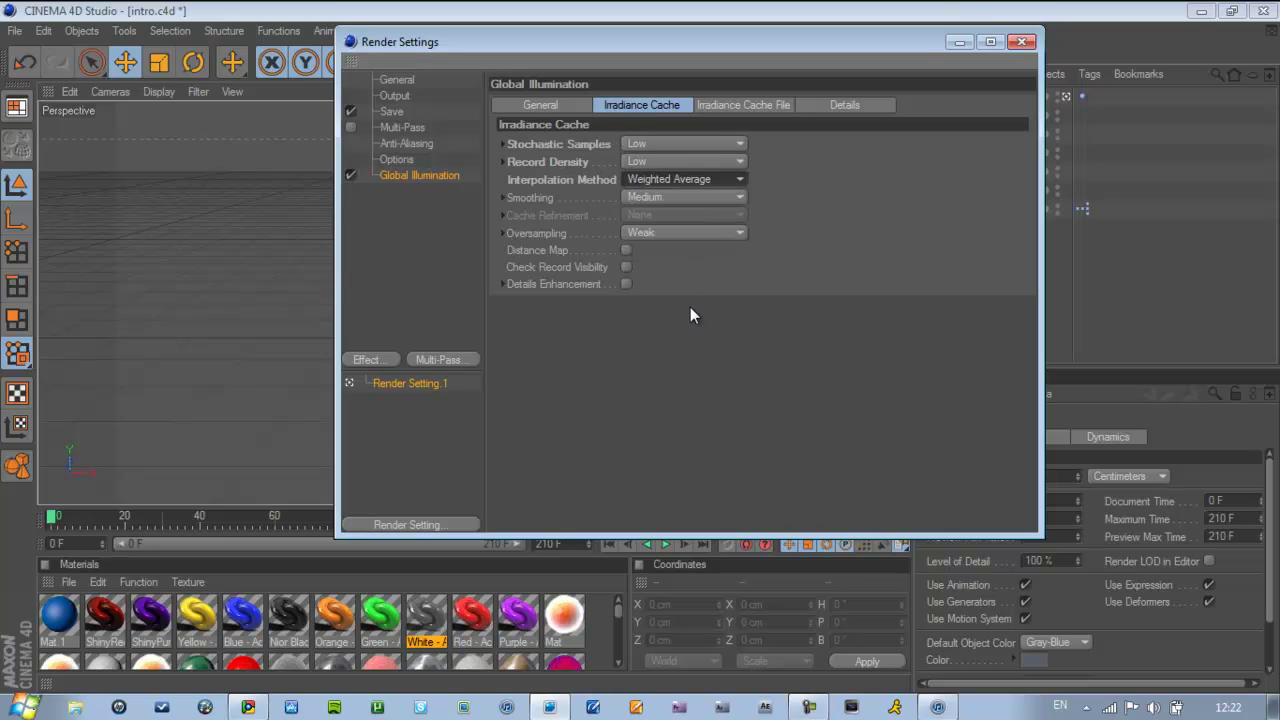
left_click(705, 232)
left_click(705, 230)
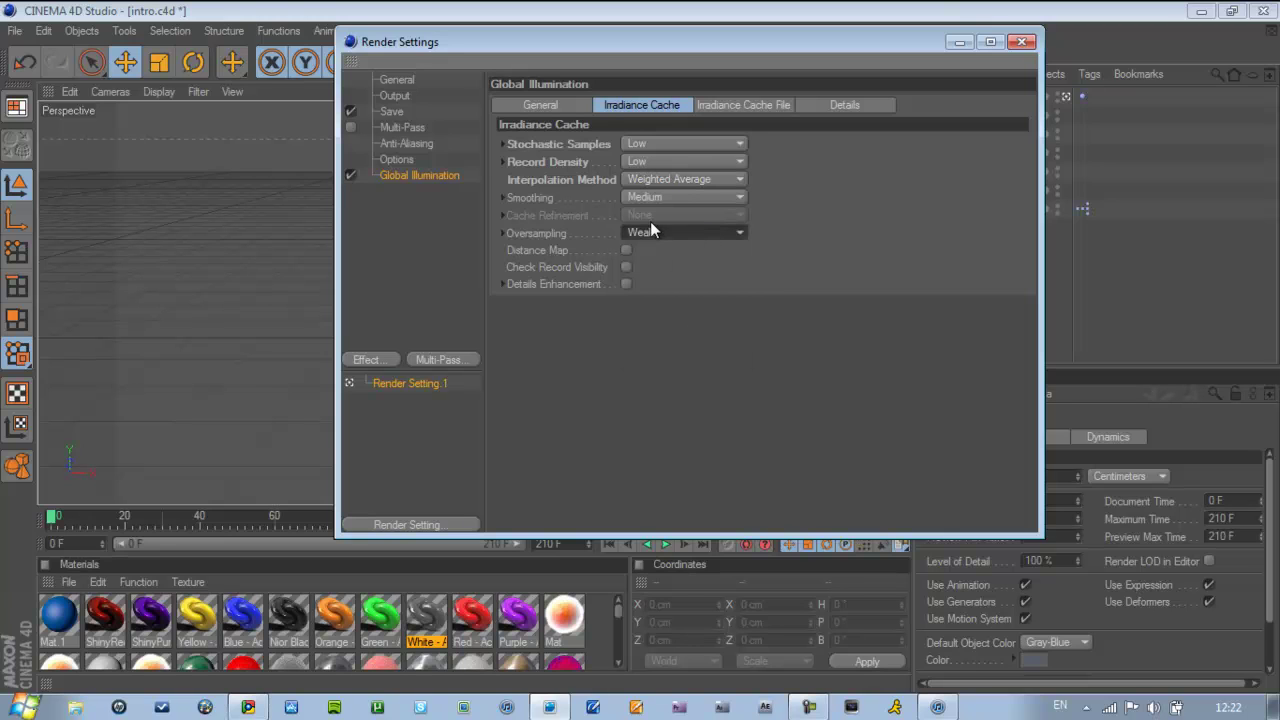
left_click(753, 108)
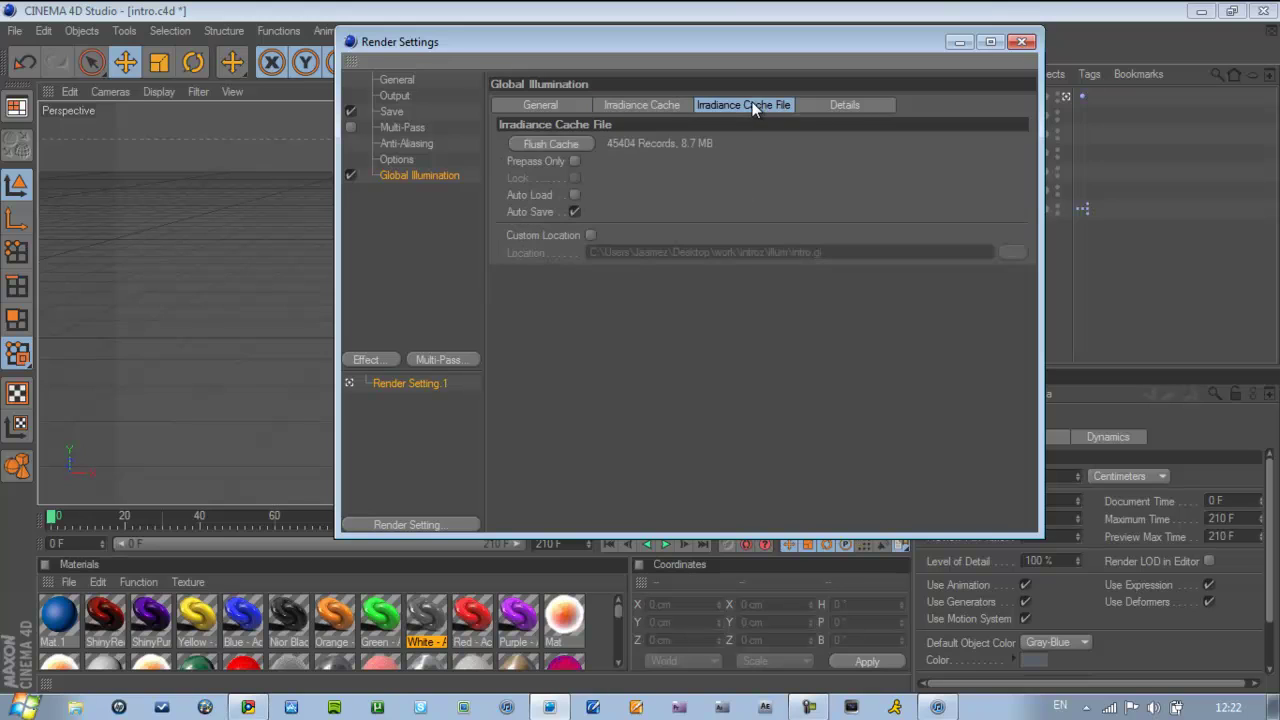
left_click(857, 100)
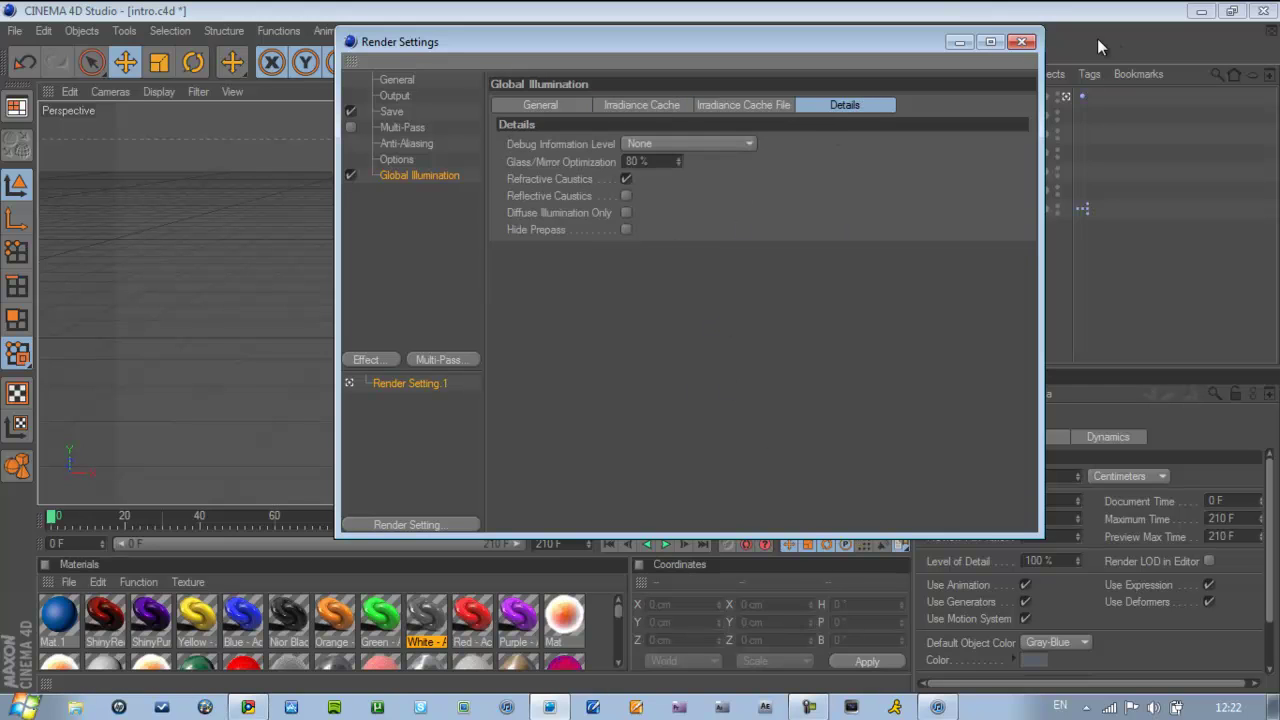
Close Render Settings and render the 1280×720 animation to the Picture Viewer
left_click(1021, 41)
left_click(444, 66)
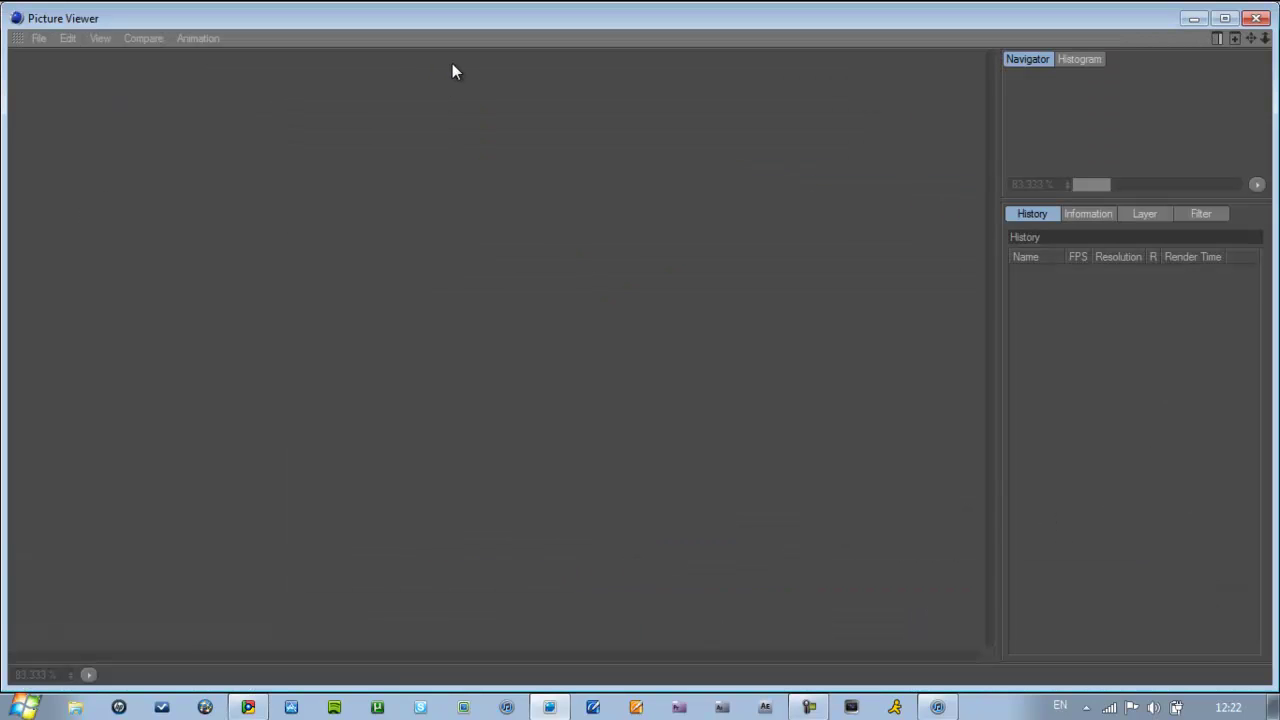